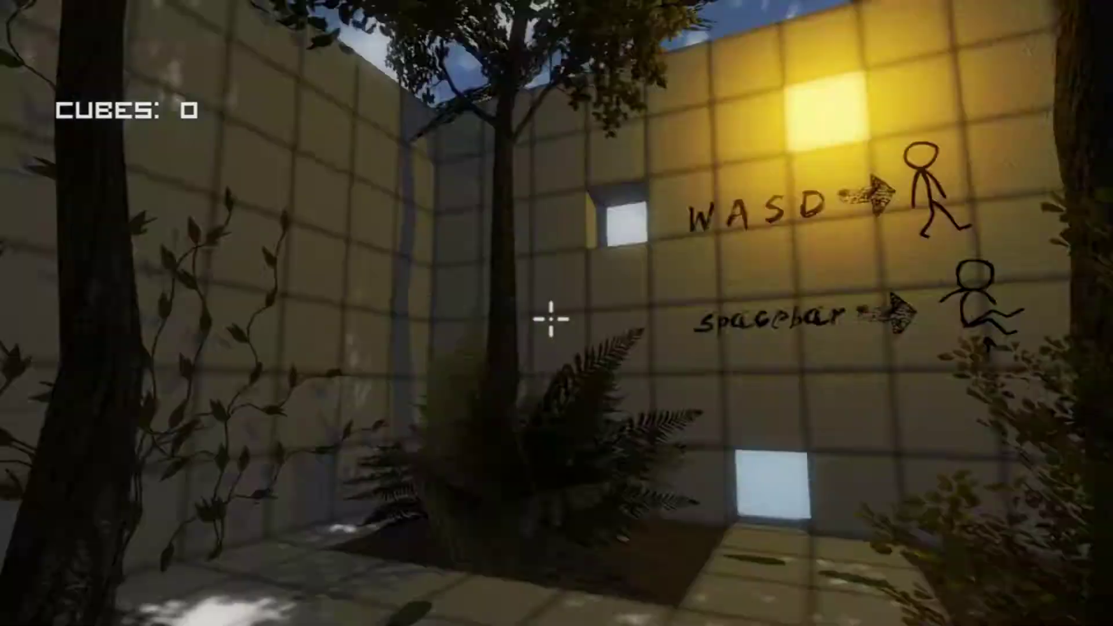
Turn the game volume down in Options and resume play.
key("Escape")
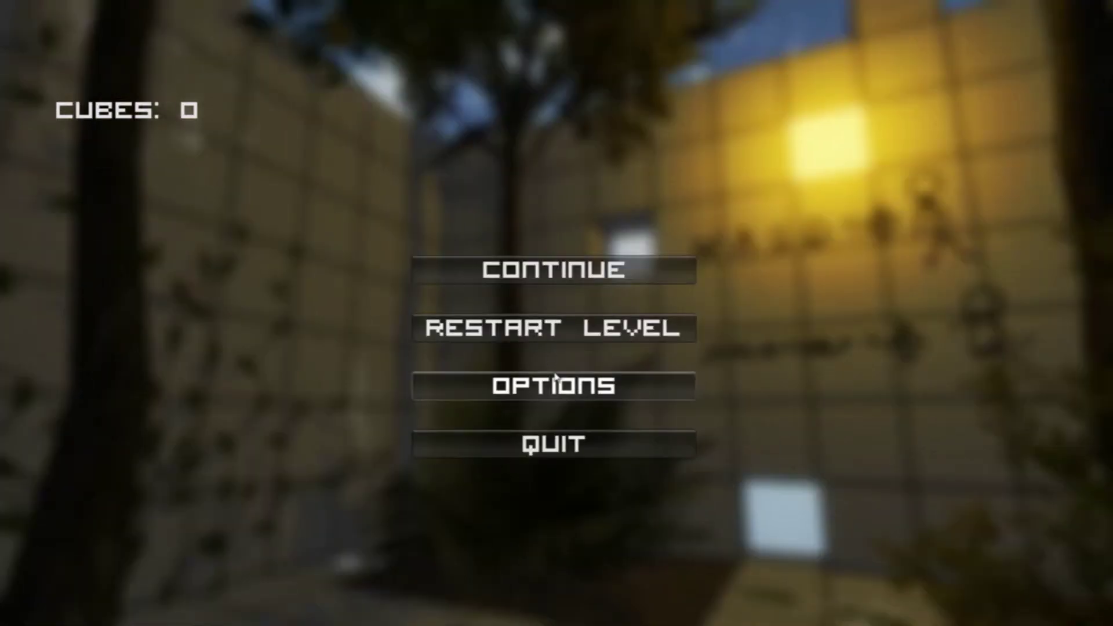
left_click(555, 385)
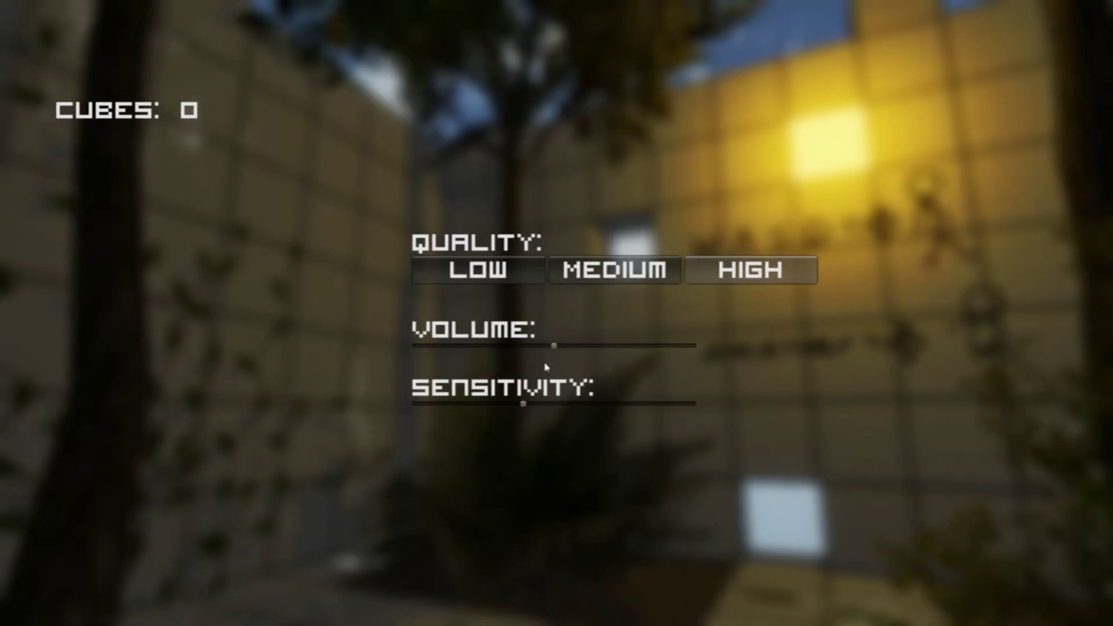
left_click_drag(553, 348, 482, 364)
key("Escape")
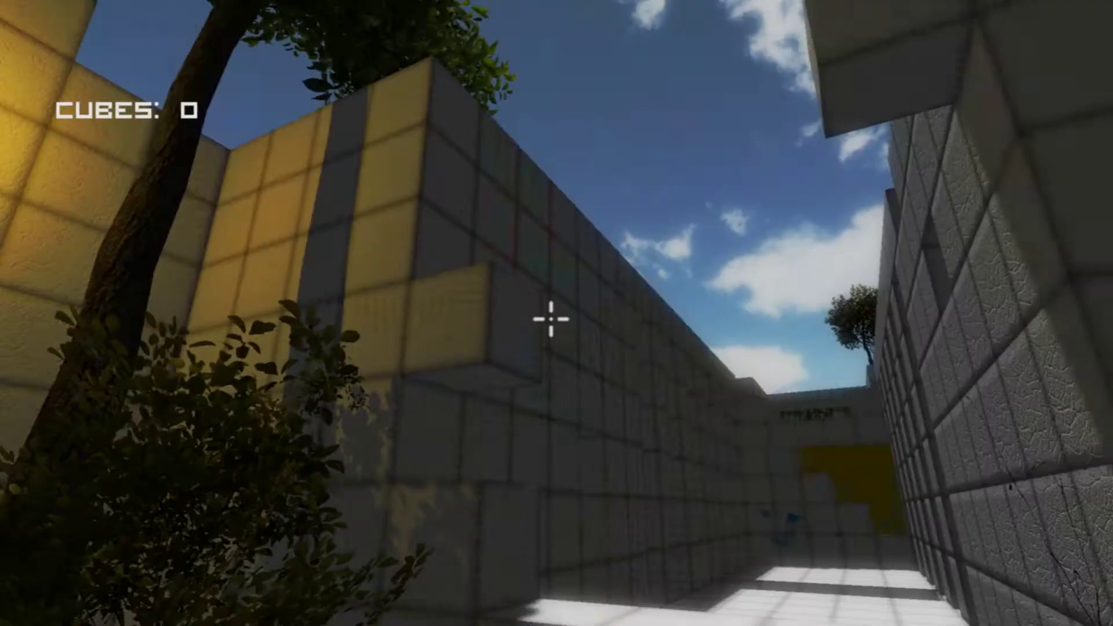
Lower the look sensitivity in Options, then resume walking toward the tutorial wall.
key("Escape")
left_click(543, 384)
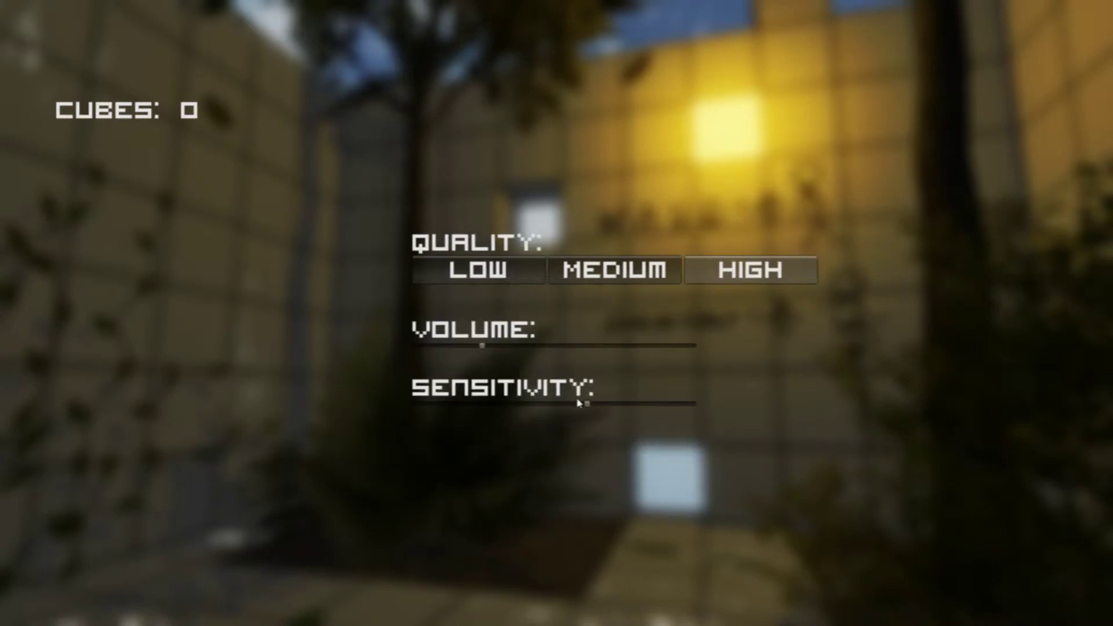
left_click_drag(588, 404, 444, 405)
key("Escape")
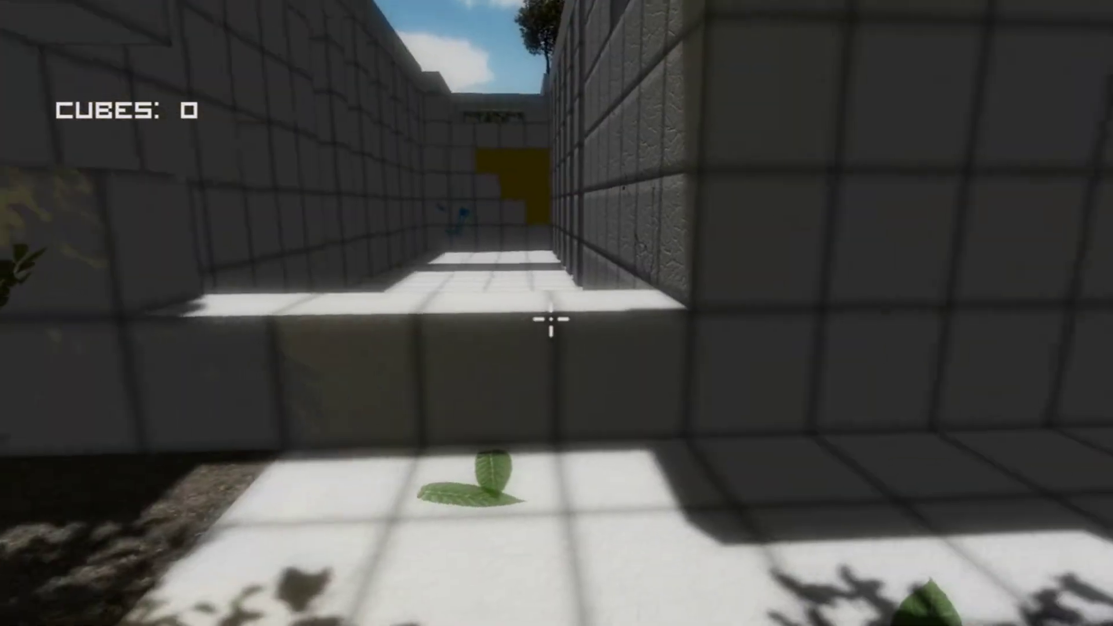
key("w")
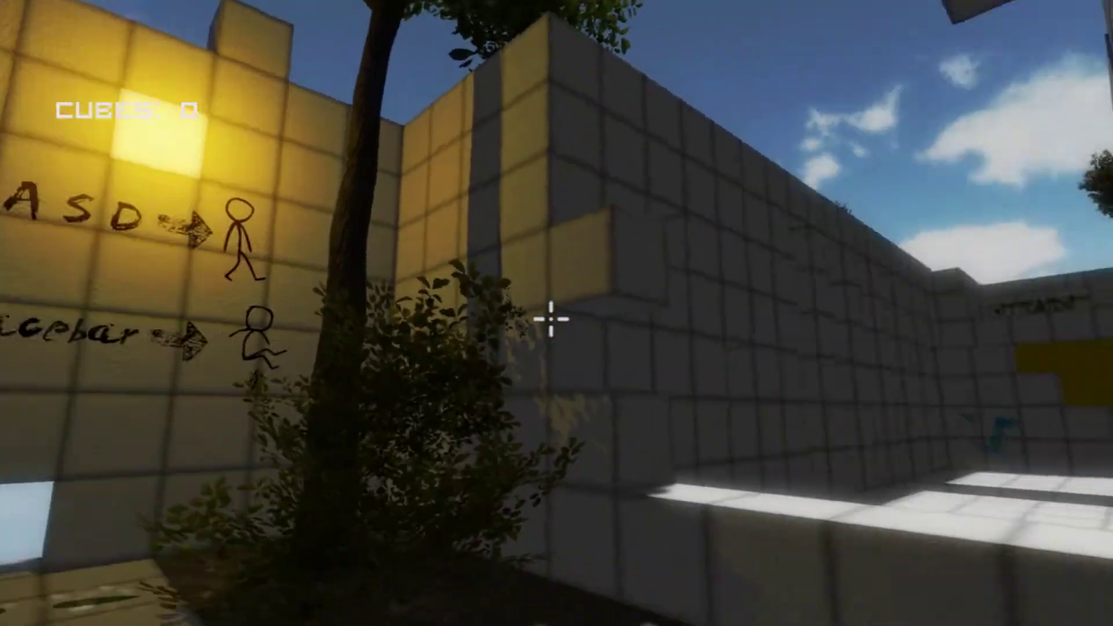
Walk through the grey corridors to the orange, pink and green cube room.
key("w")
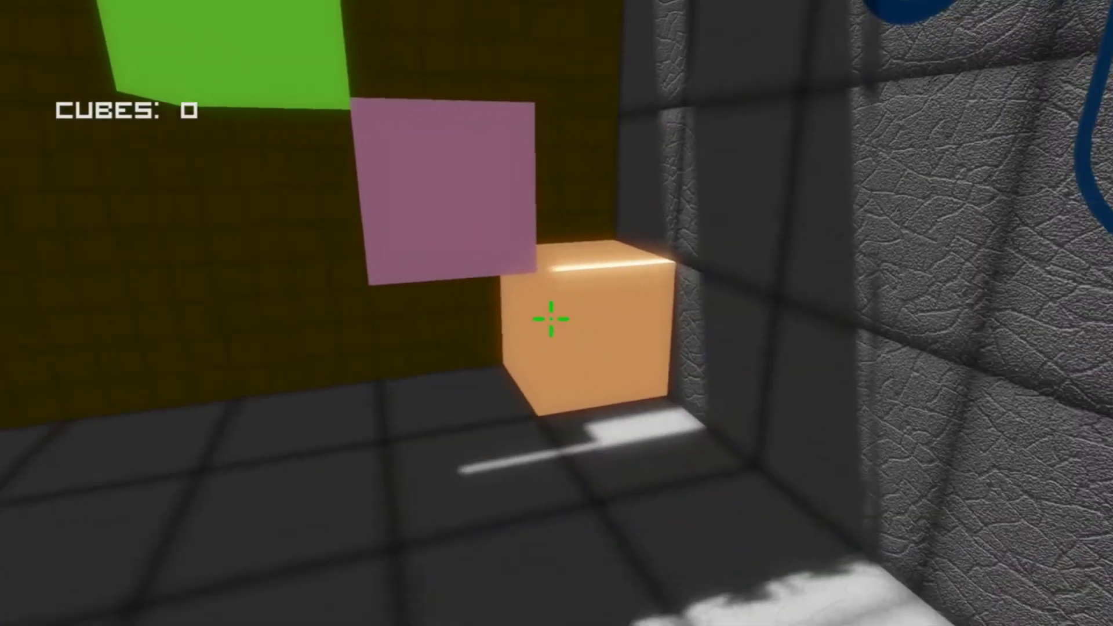
Climb the stack, collect the orange, pink and lime cubes, and exit via the glowing door.
key("space")
key("space")
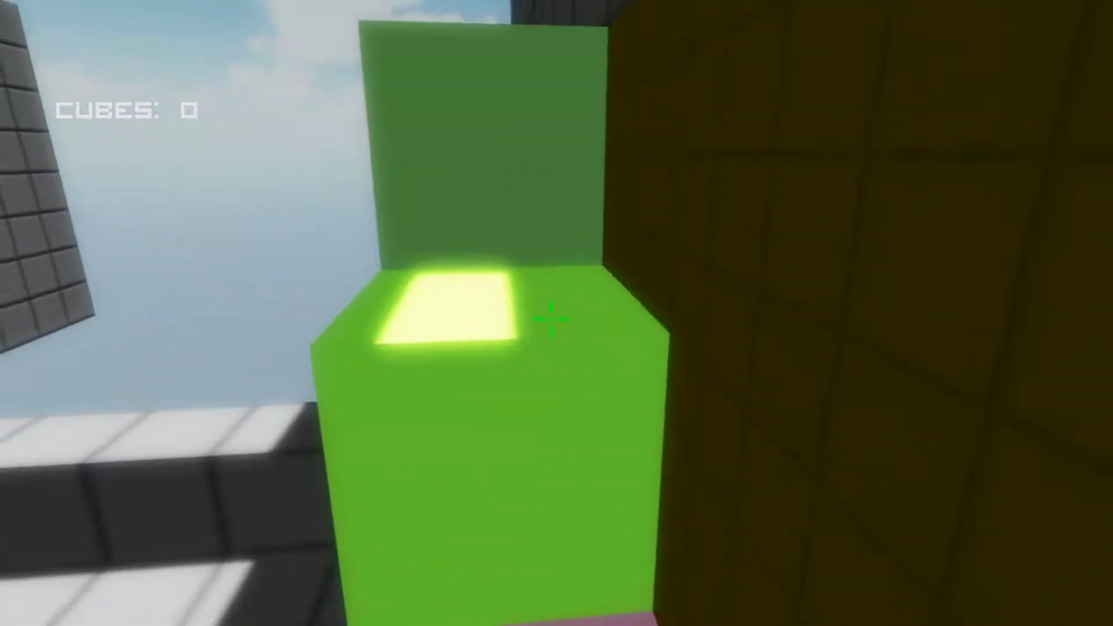
key("space")
key("space")
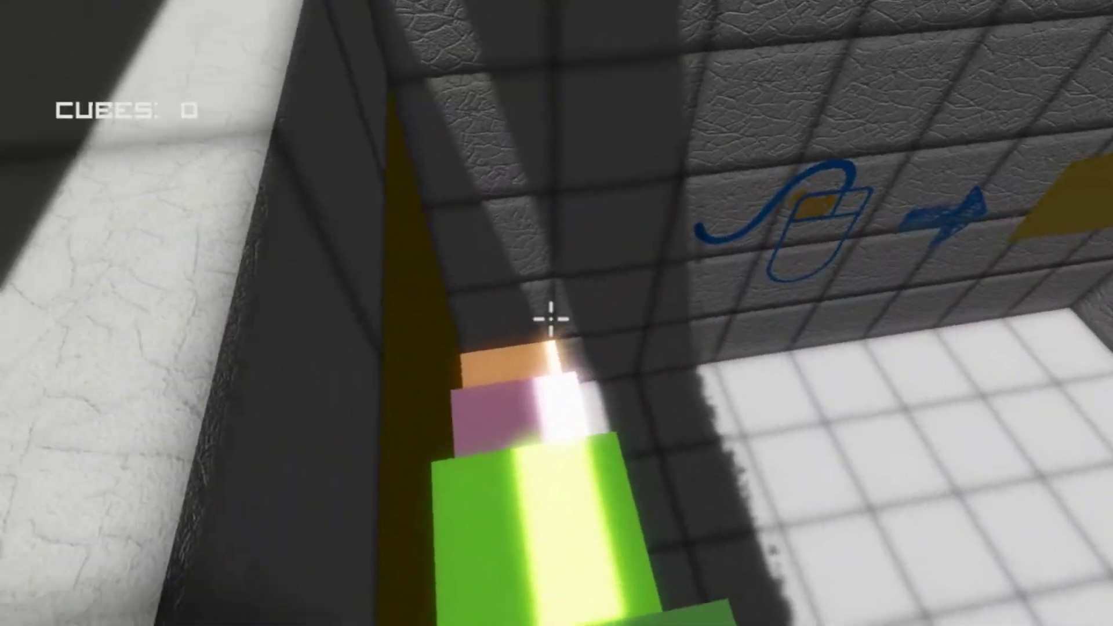
left_click(551, 321)
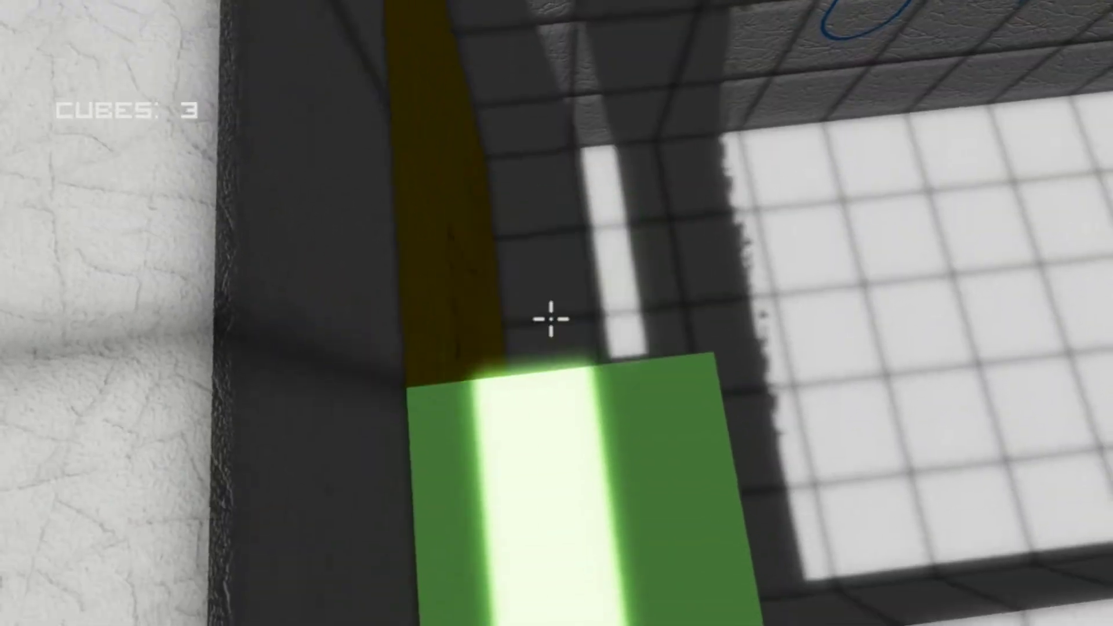
key("w")
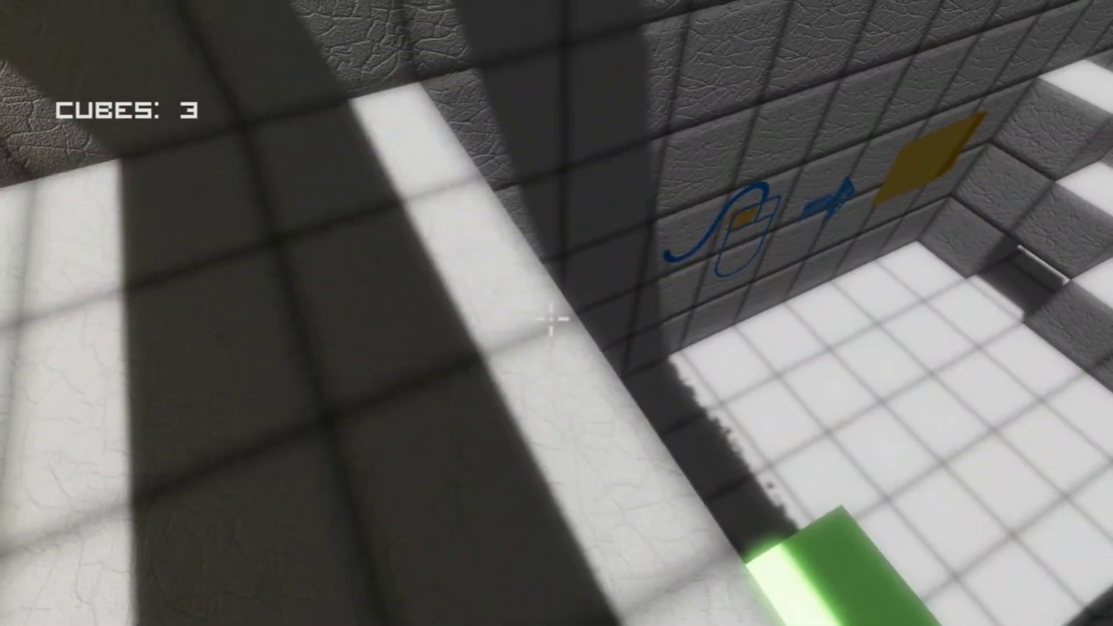
key("w")
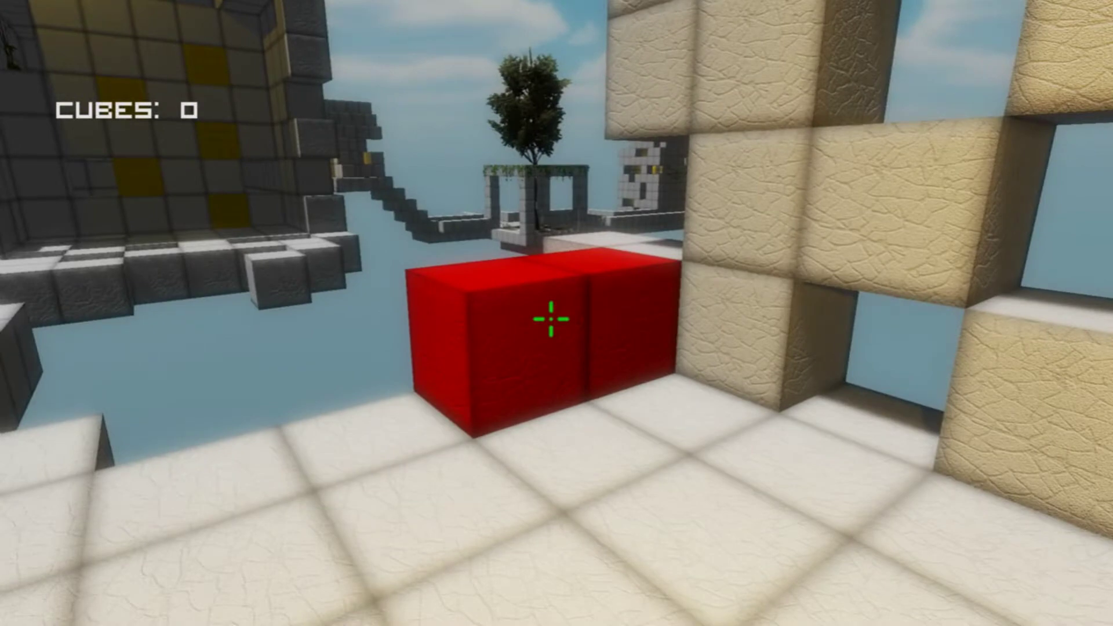
Pick up both red cubes and walk the white walkway toward the tower.
left_click(551, 319)
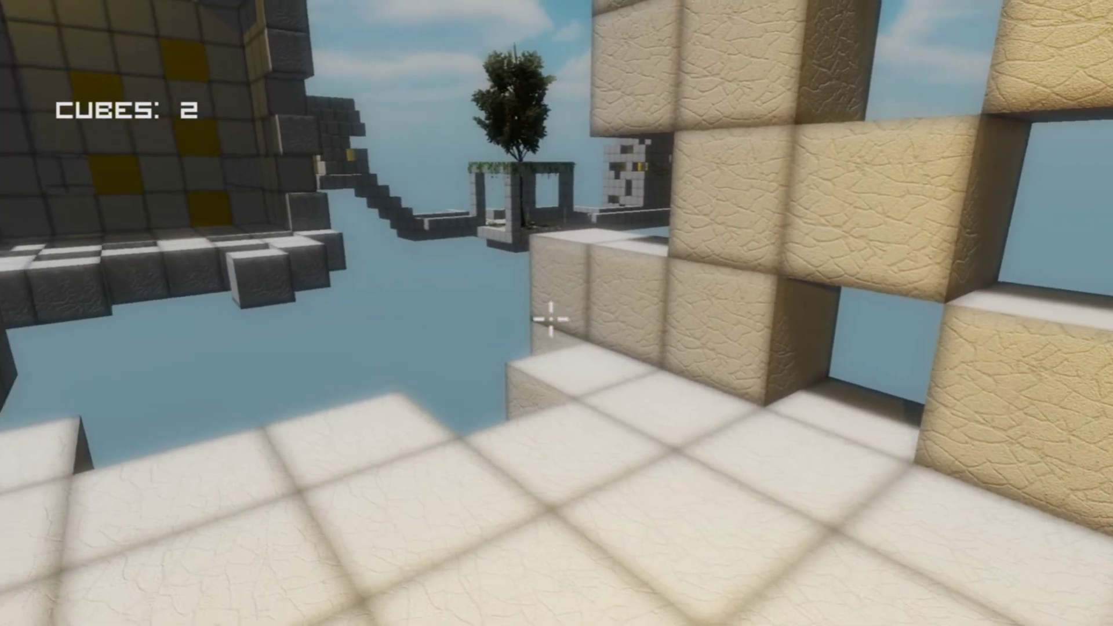
key("w")
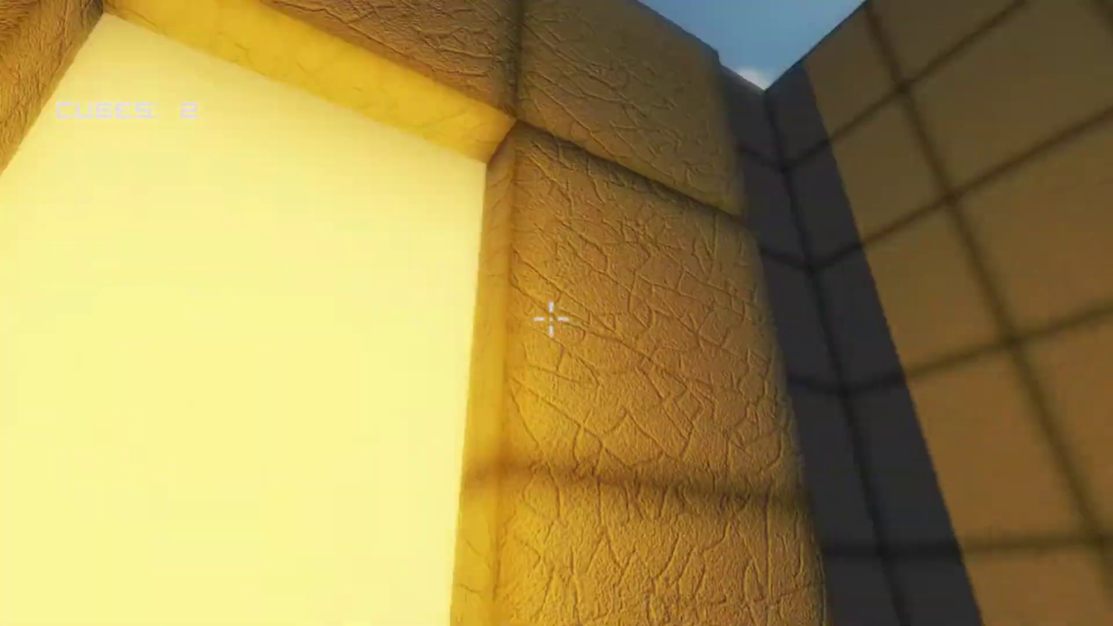
key("w")
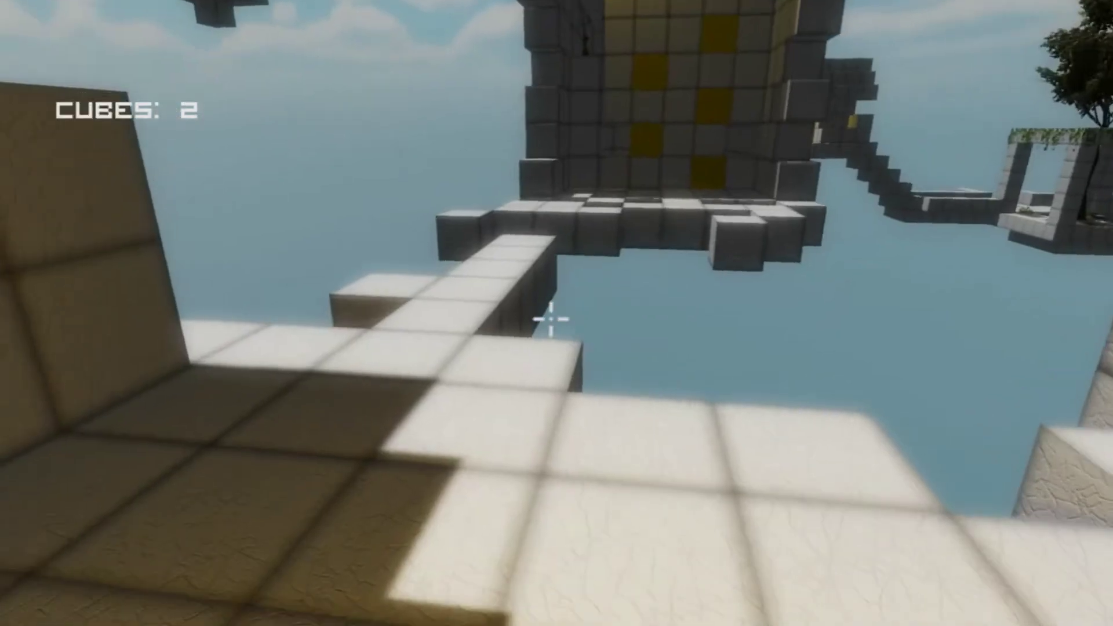
key("w")
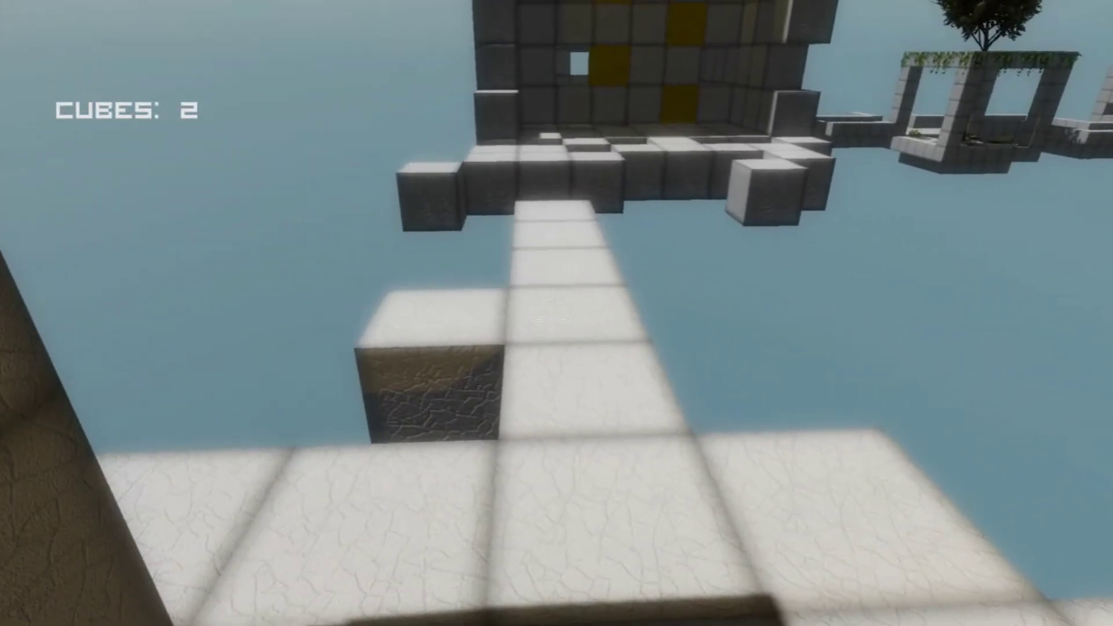
key("w")
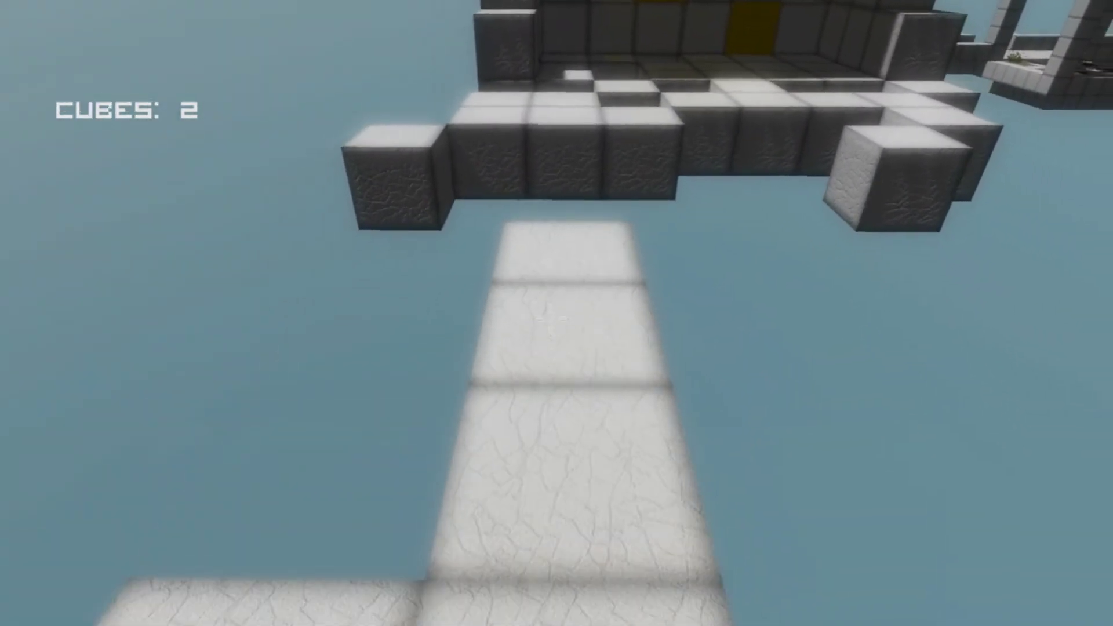
Climb the white blocks into the dark tiled tower room and place a cube there.
key("space")
key("w")
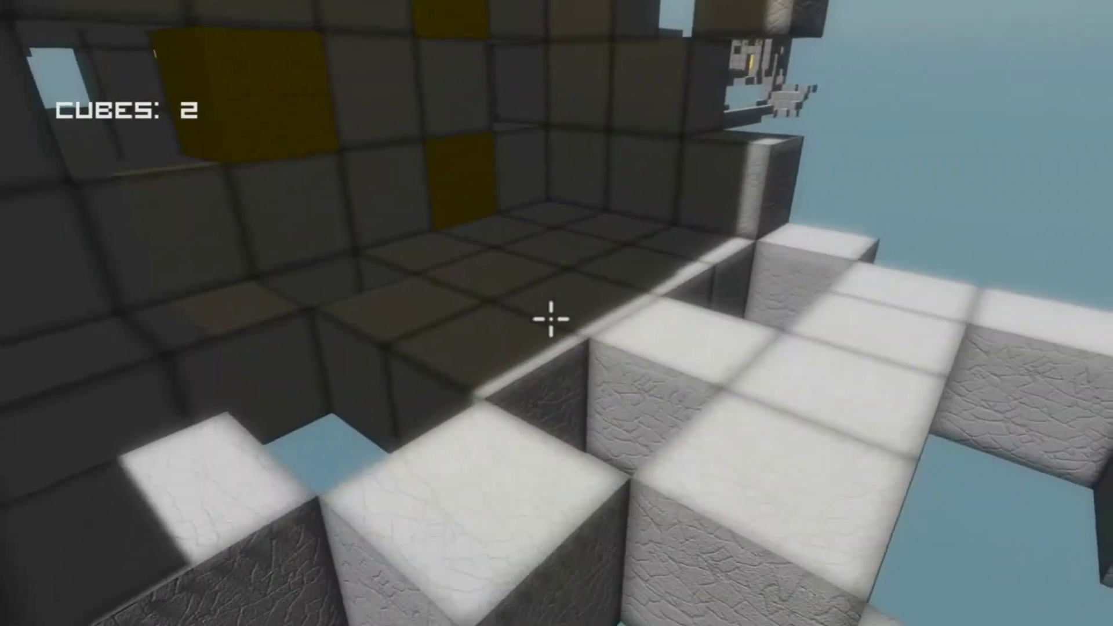
key("w")
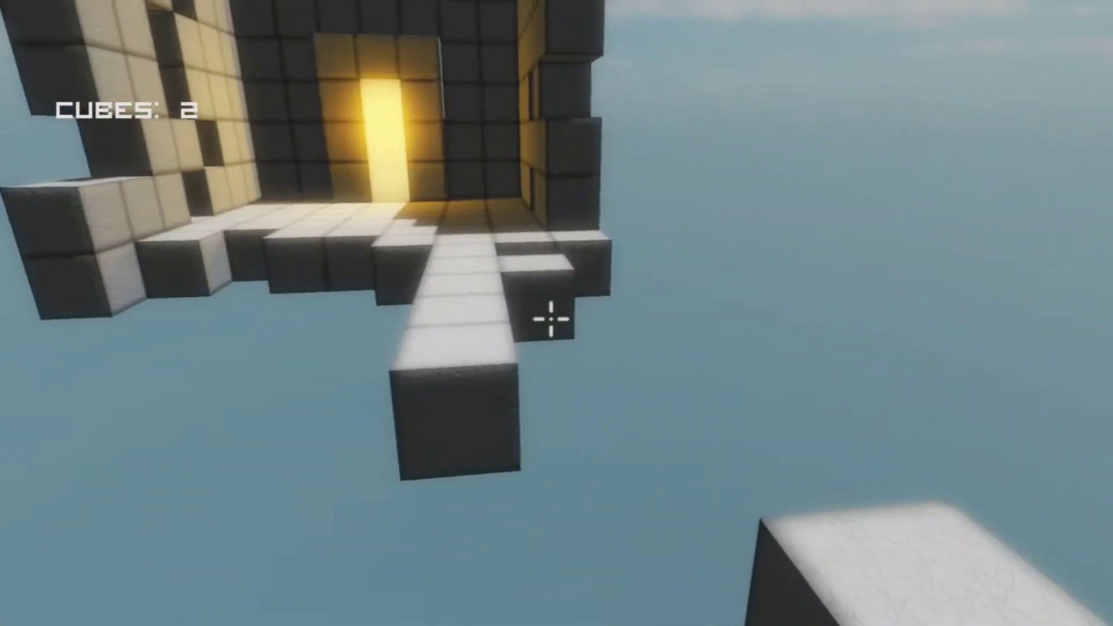
key("w")
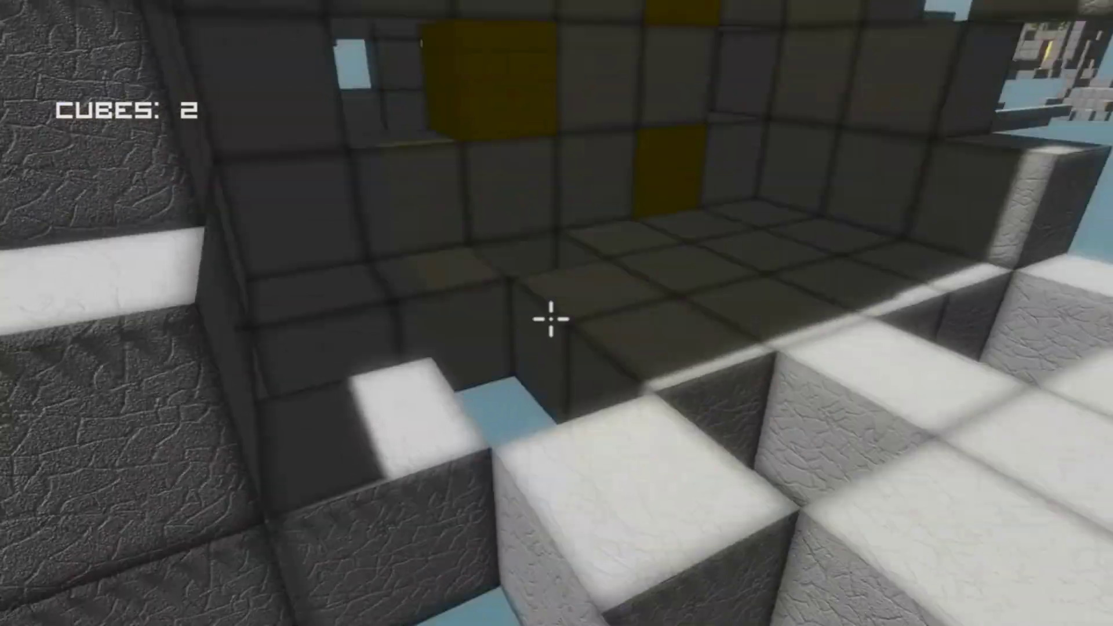
key("w")
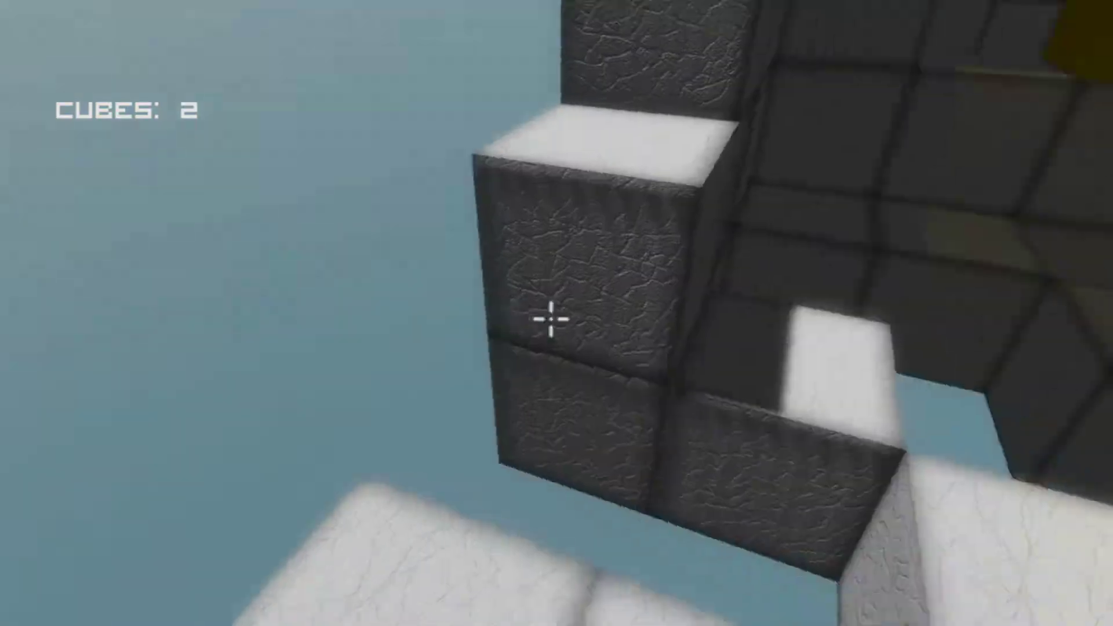
key("w")
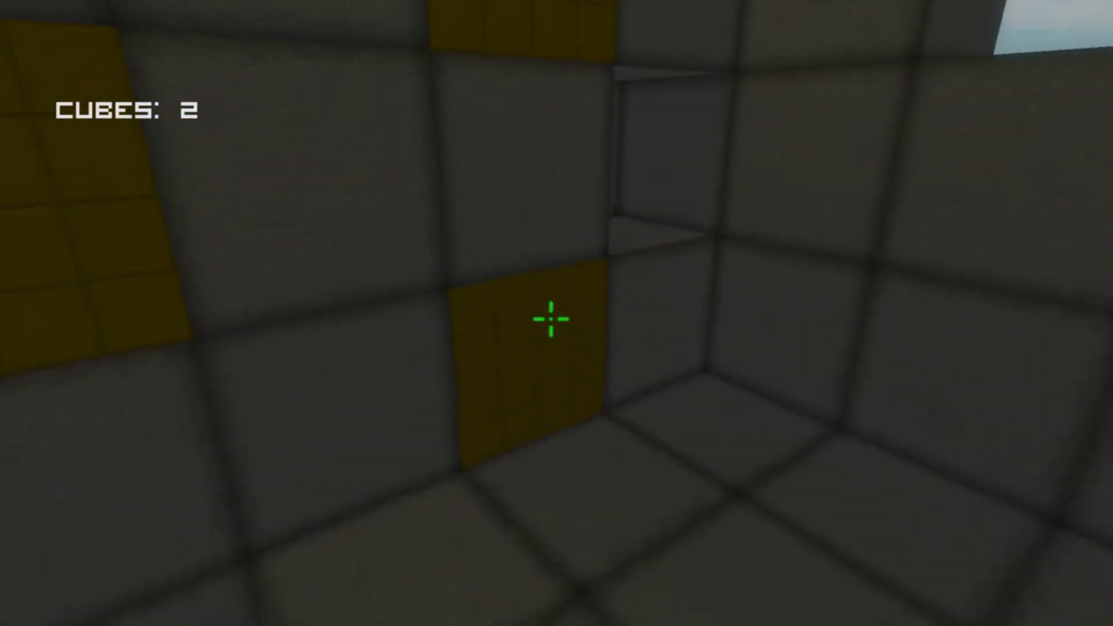
left_click(550, 320)
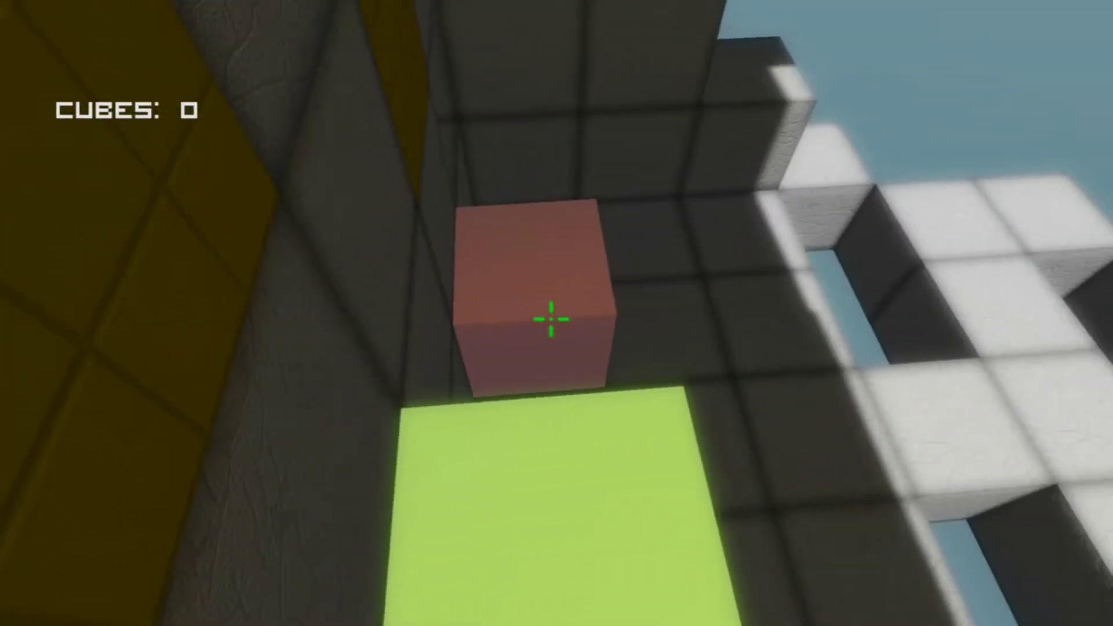
Collect the red, pink and green cubes and place some as climbing steps.
left_click(551, 319)
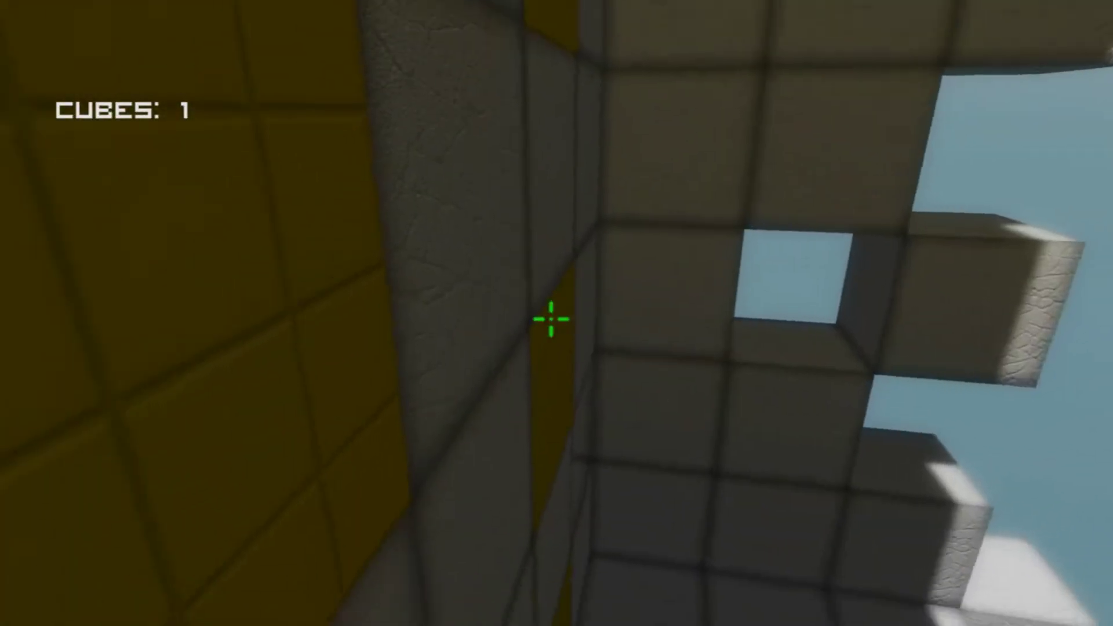
left_click(550, 319)
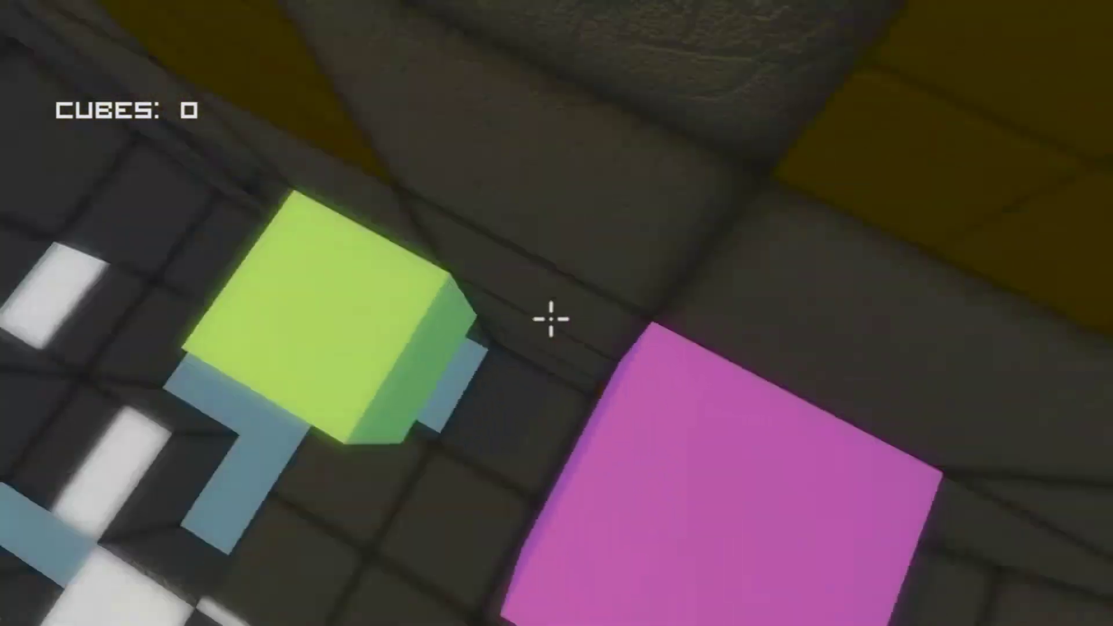
left_click(551, 320)
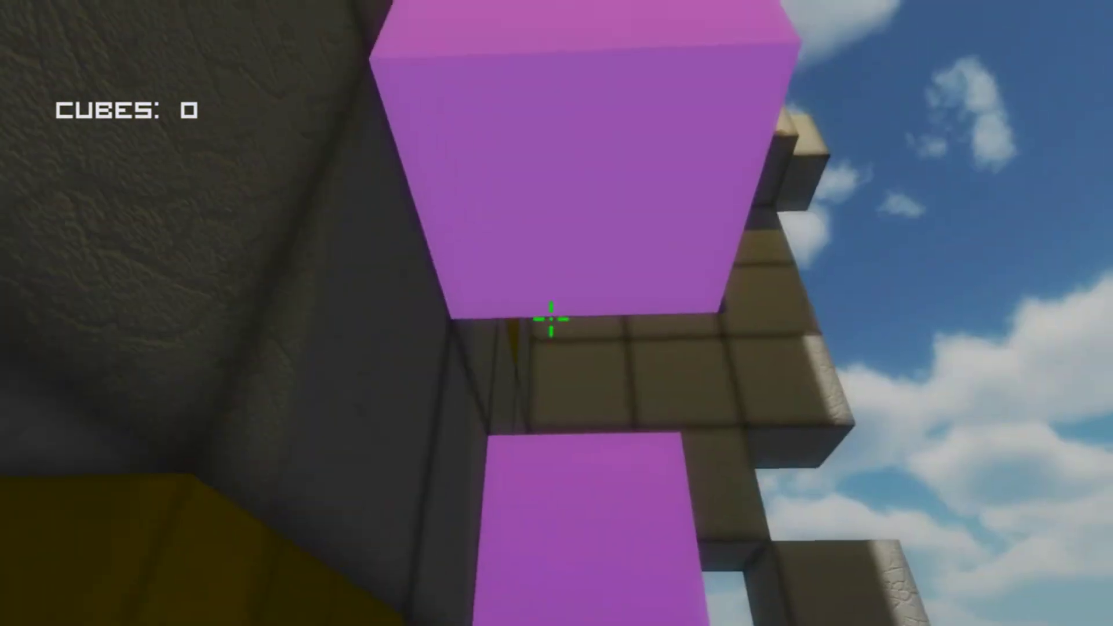
left_click(550, 319)
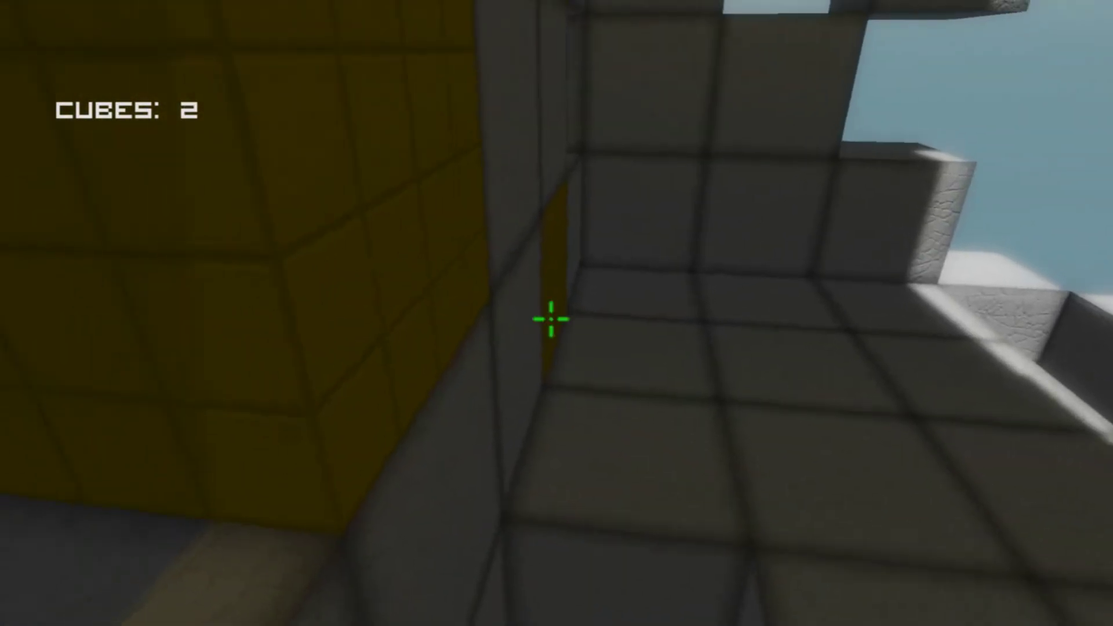
right_click(551, 319)
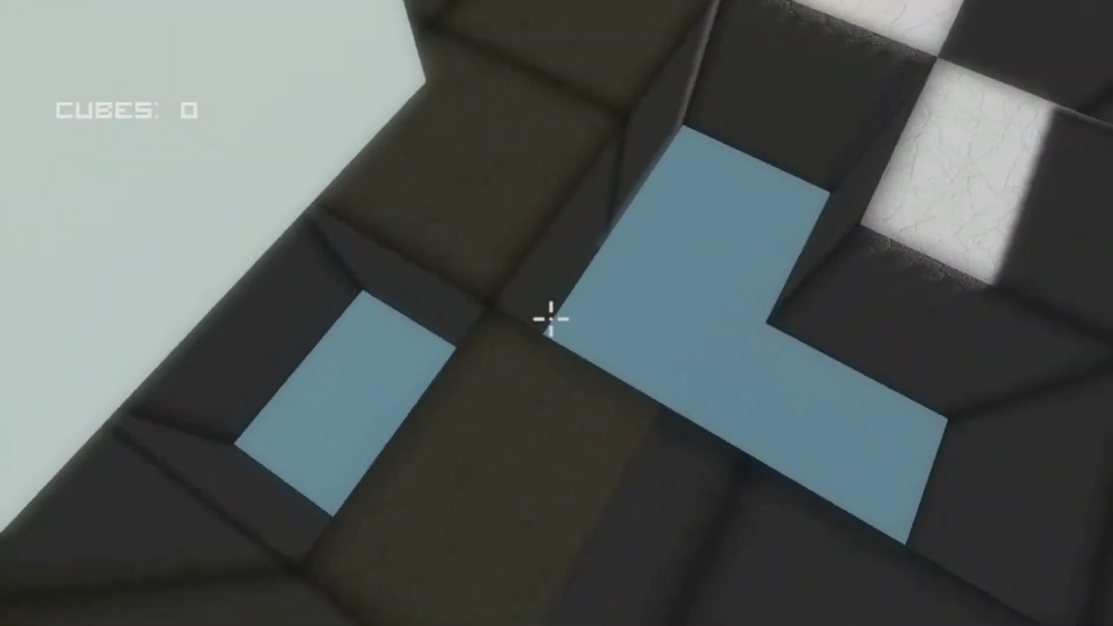
left_click(551, 319)
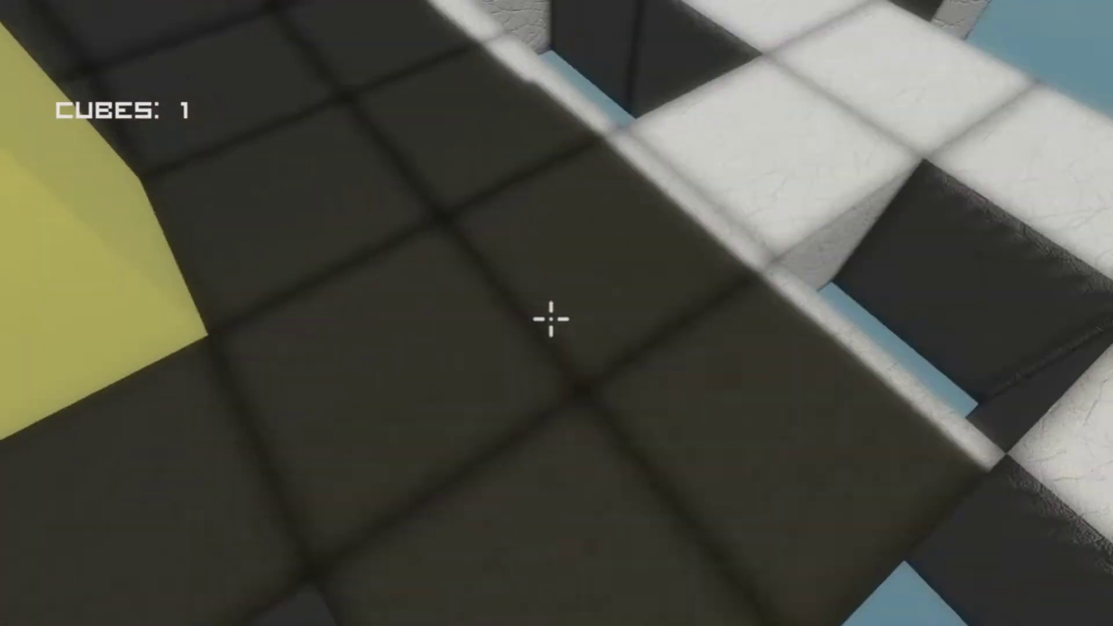
right_click(551, 320)
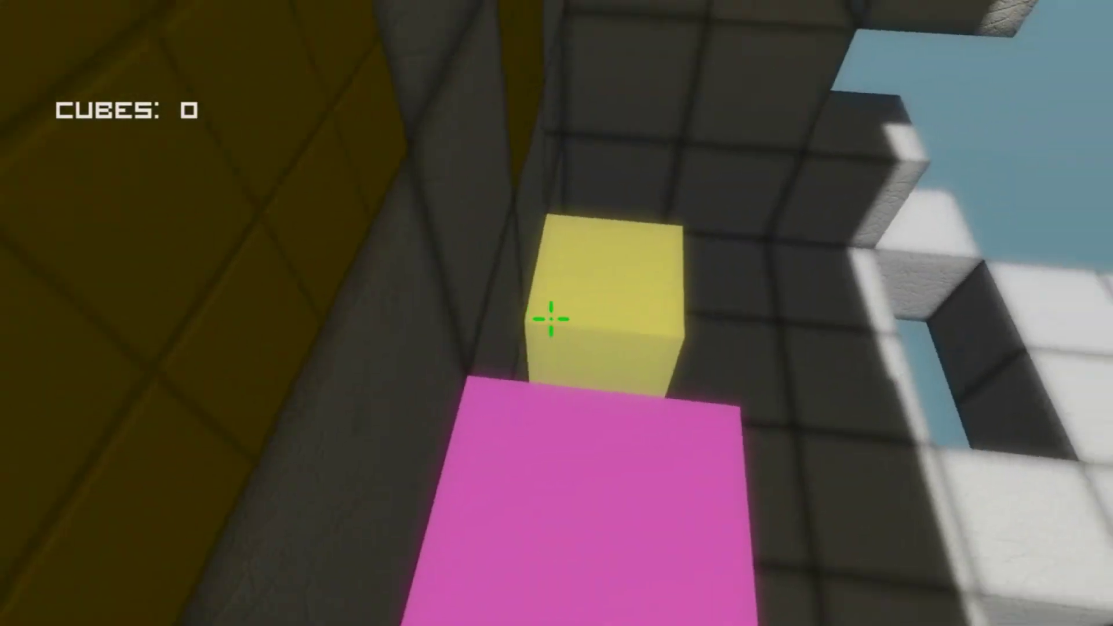
Collect yellow and bright green cubes, setting pink, green and teal steps along the wall.
left_click(550, 320)
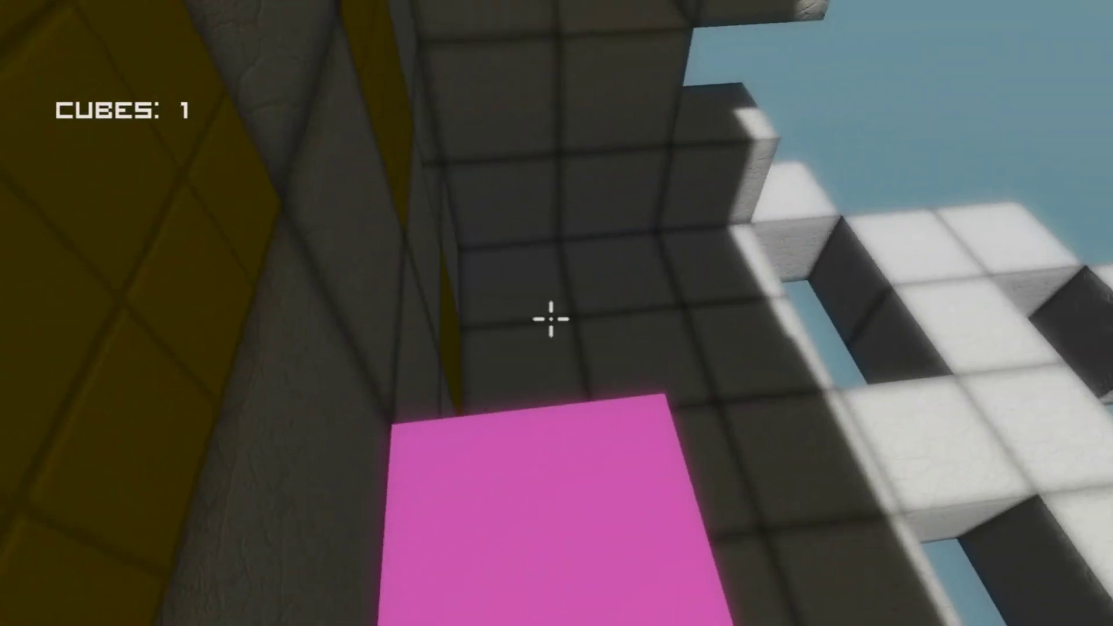
left_click(550, 318)
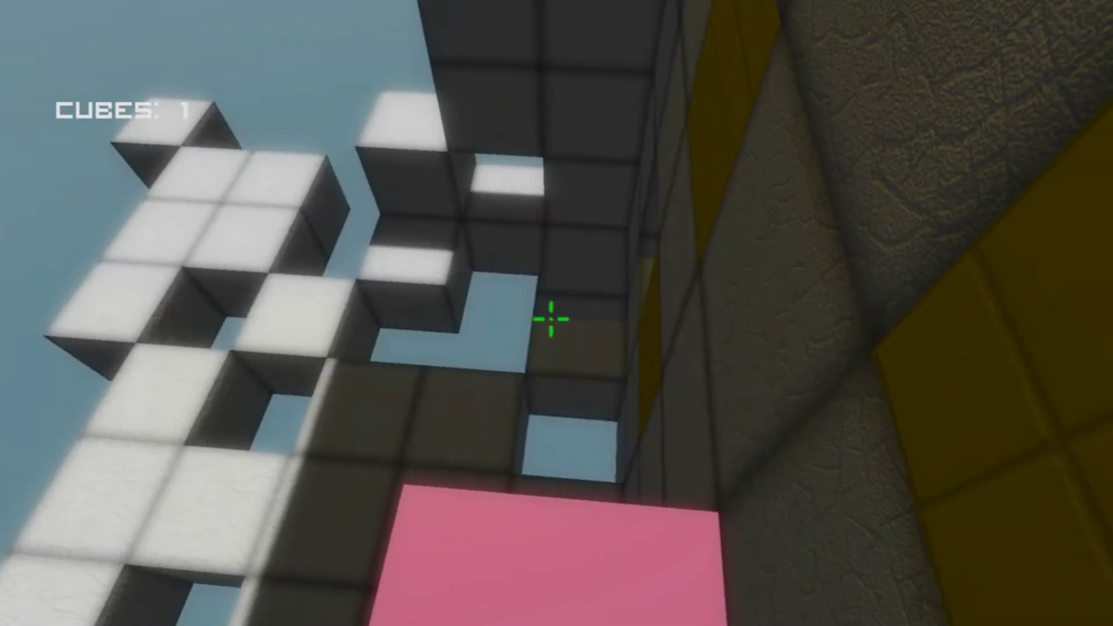
left_click(550, 319)
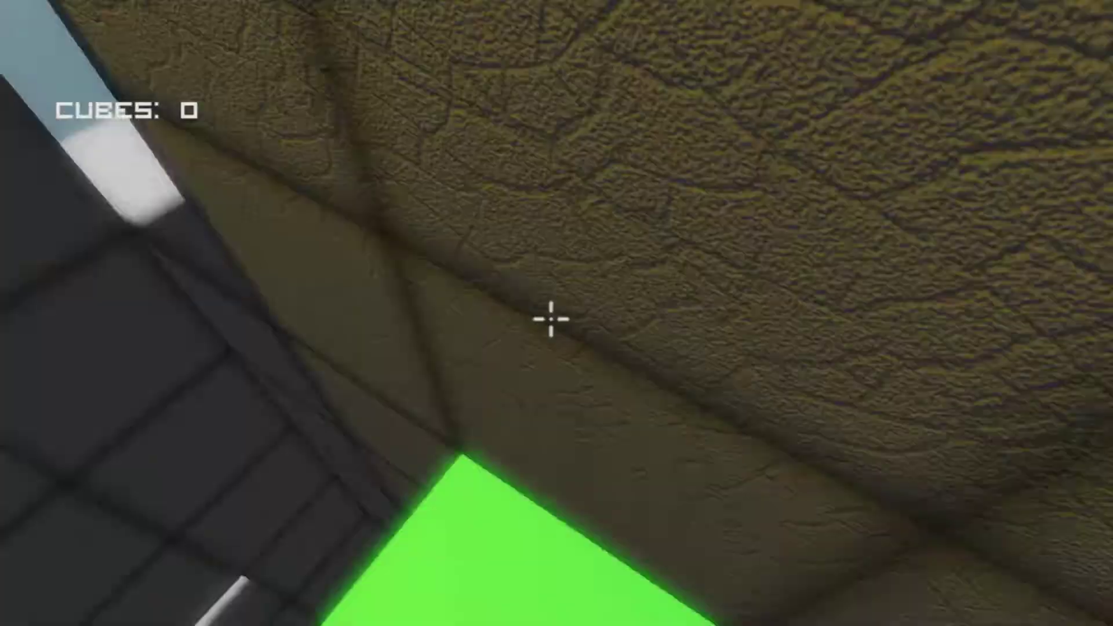
left_click(551, 319)
left_click(551, 319)
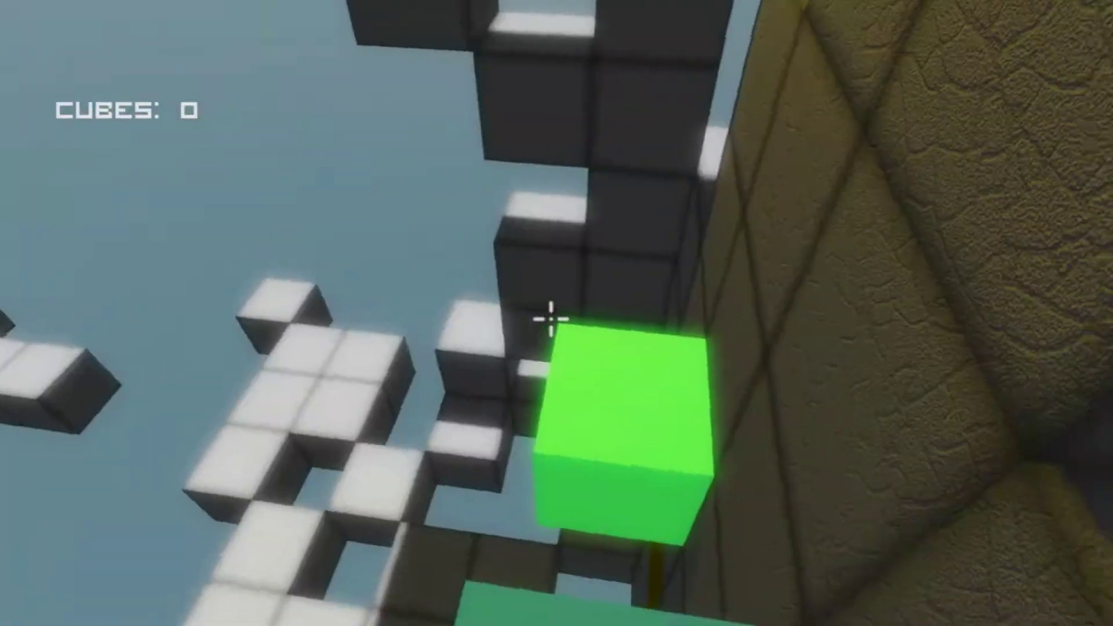
left_click(550, 320)
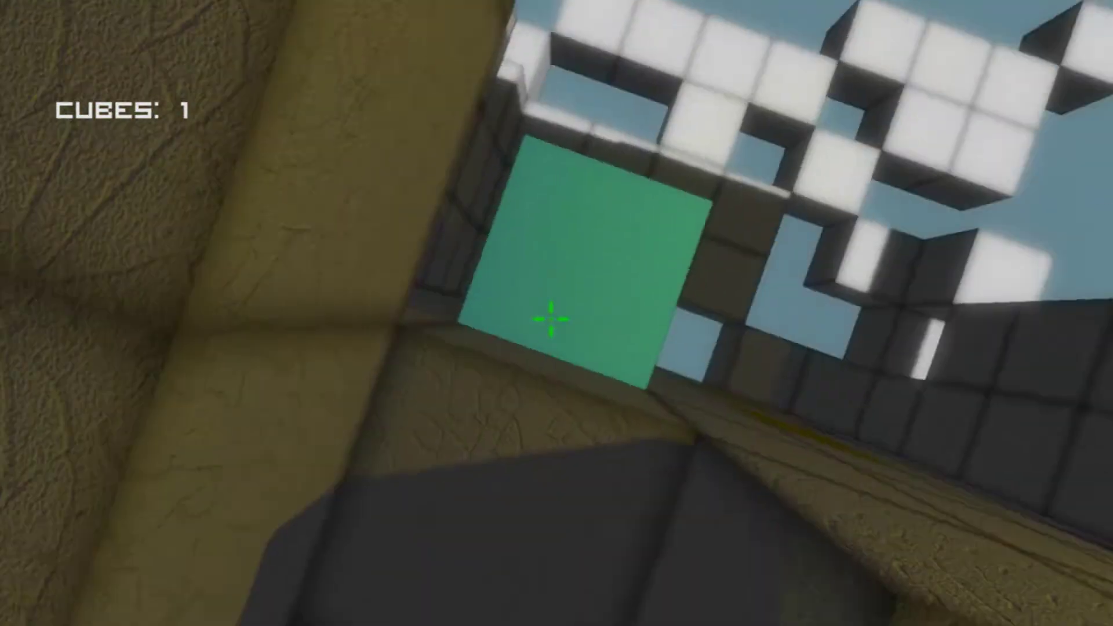
left_click(550, 320)
left_click(551, 319)
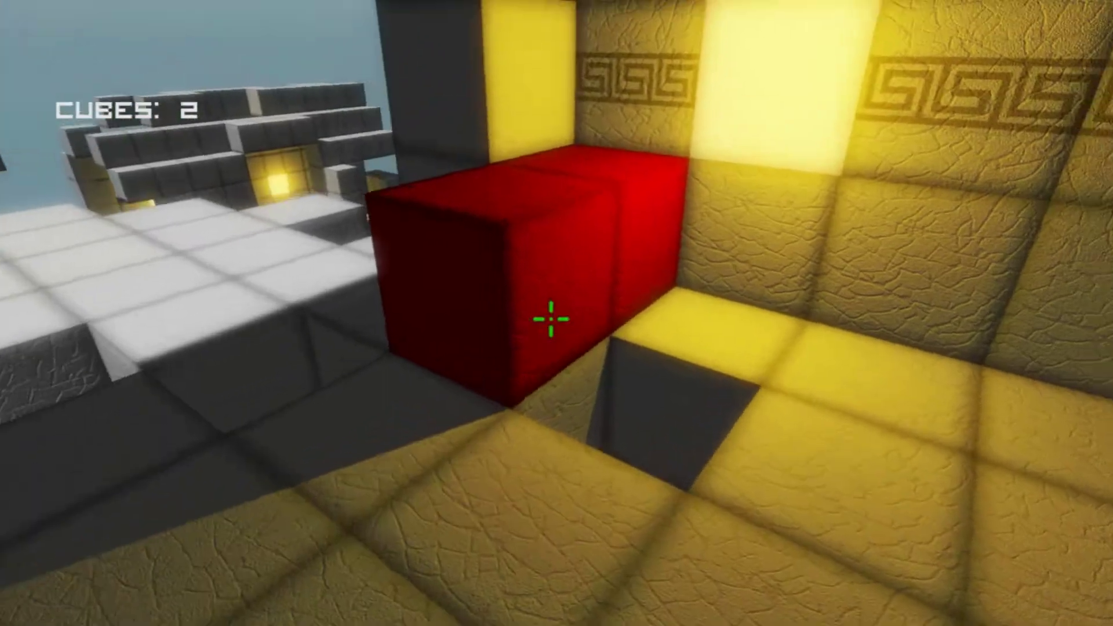
Build a pink and blue cube bridge and collect it back while crossing.
left_click(552, 320)
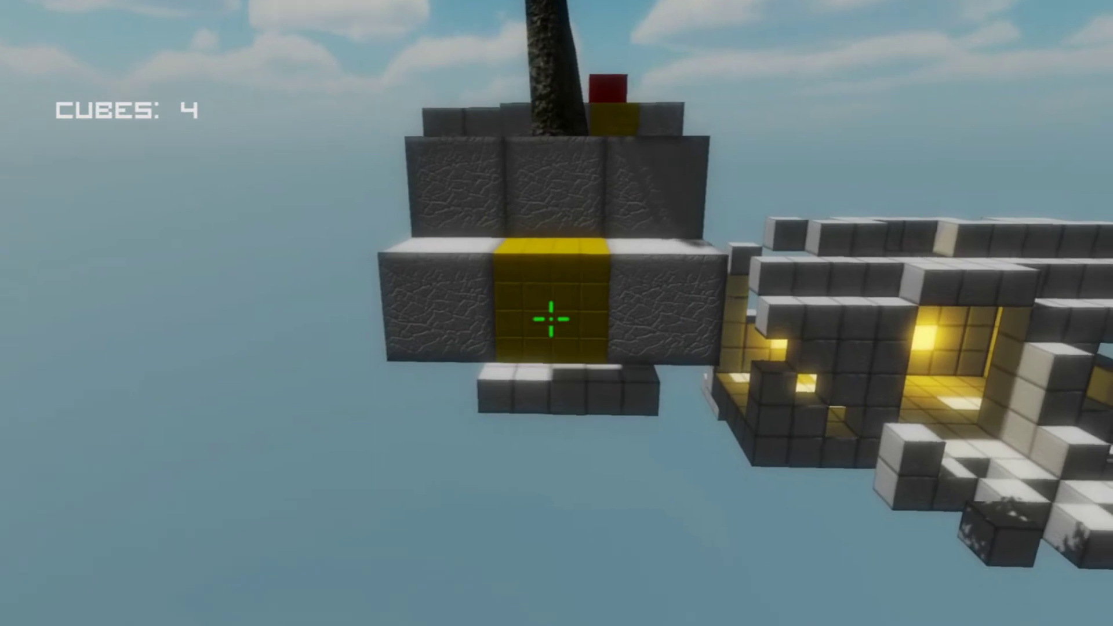
left_click(551, 320)
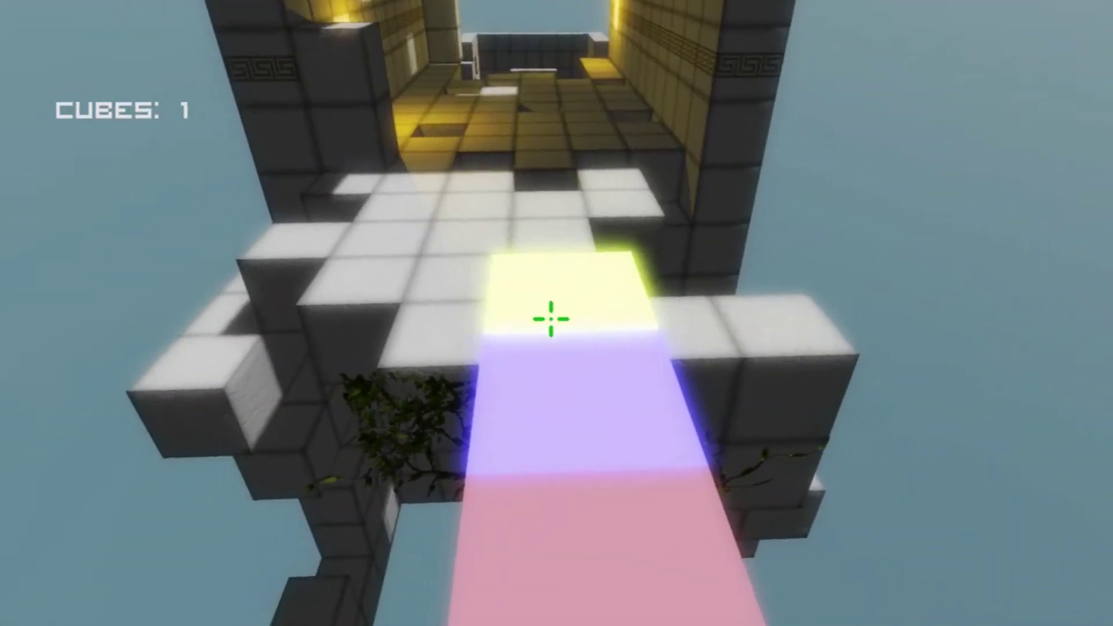
left_click(552, 320)
right_click(552, 320)
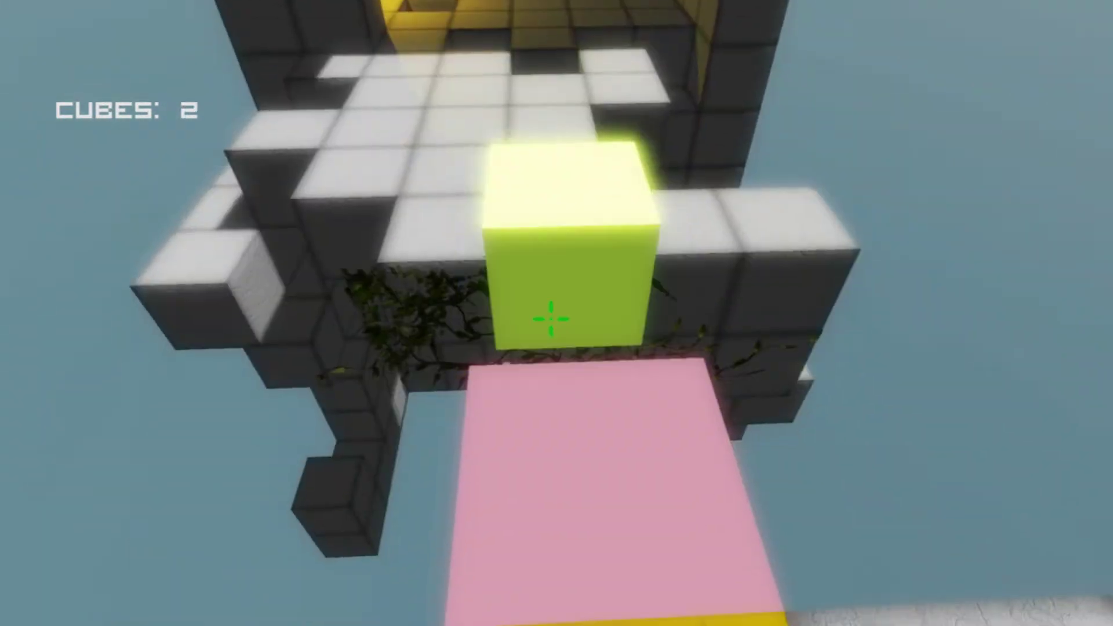
right_click(550, 317)
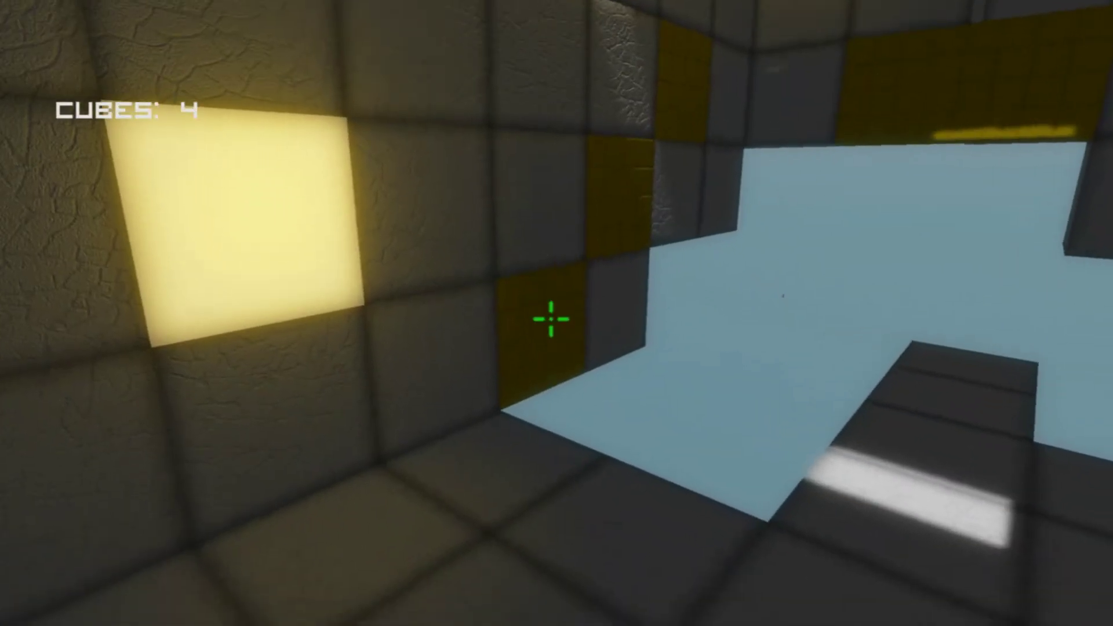
Place green and orange step cubes, retrieve two, then set a yellow step cube.
left_click(551, 319)
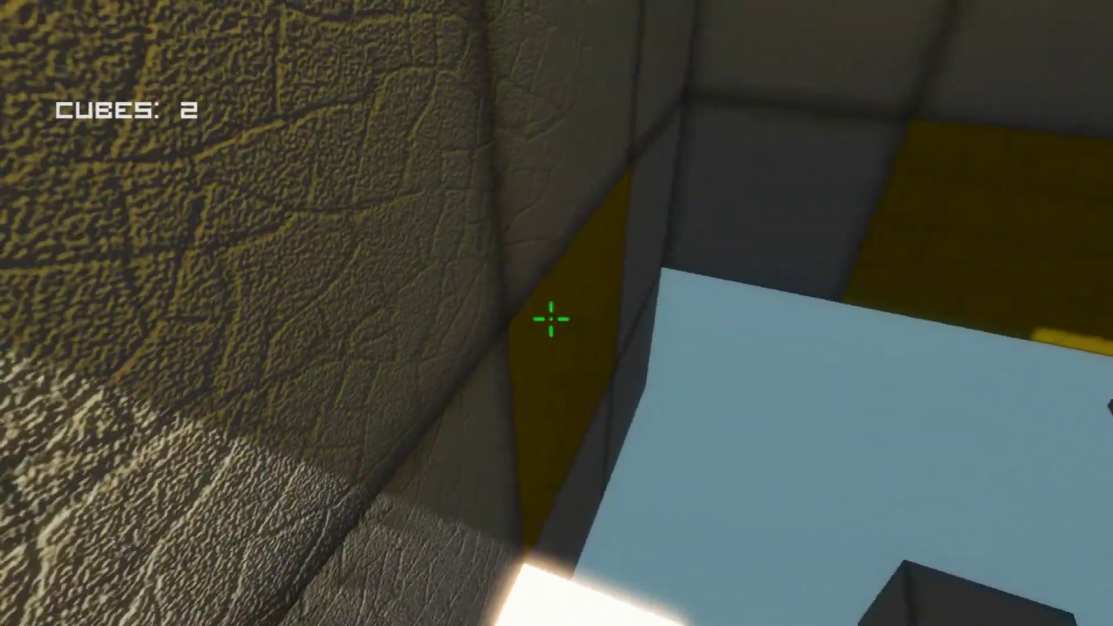
left_click(551, 319)
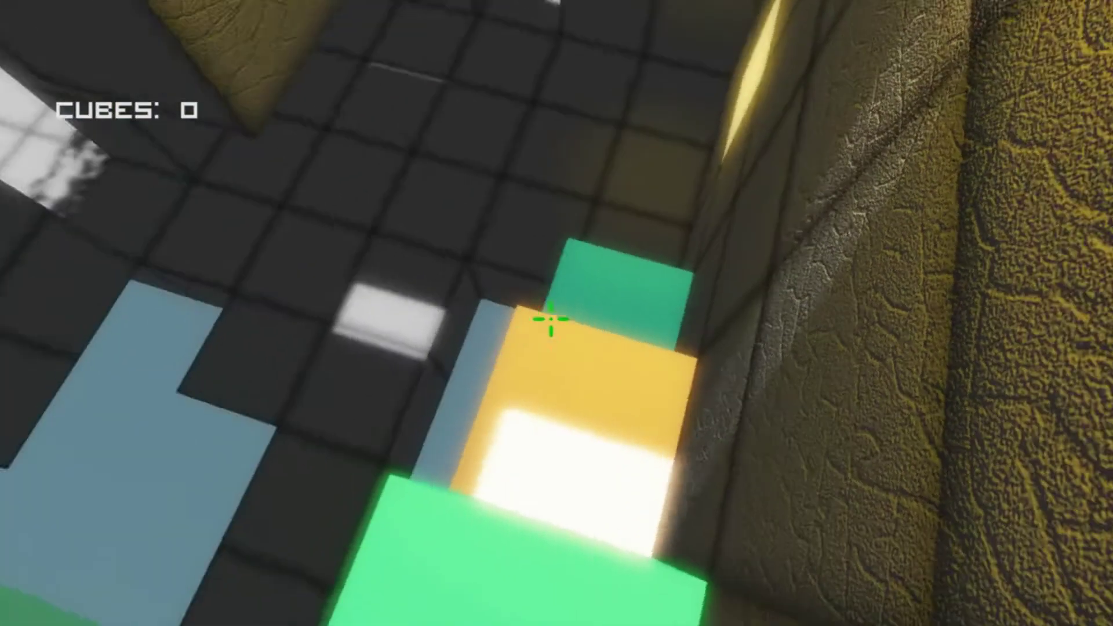
right_click(551, 319)
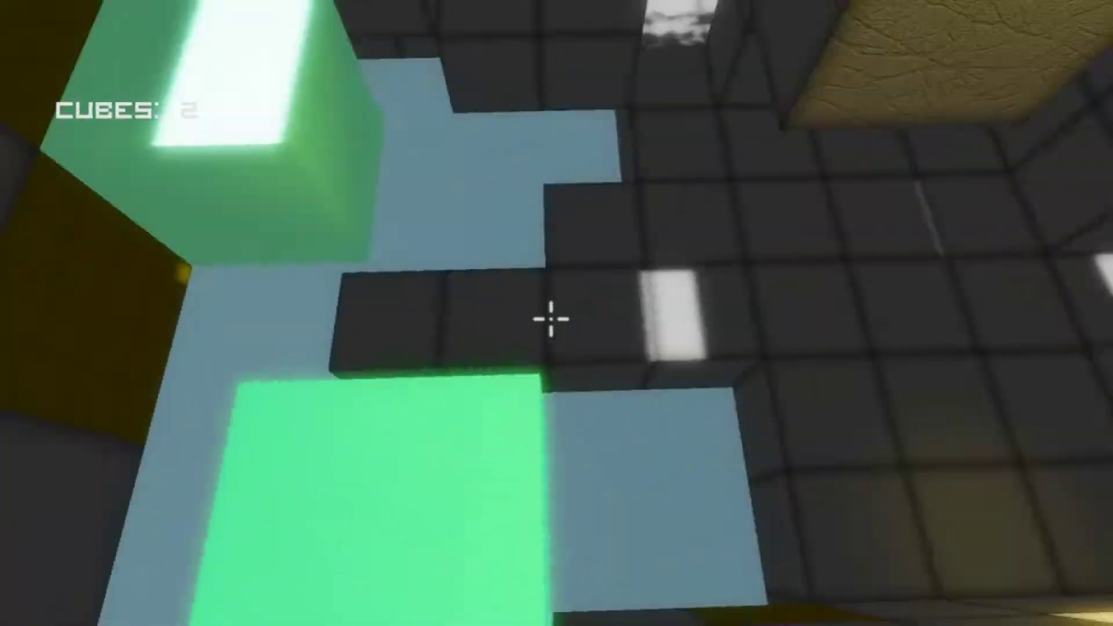
left_click(551, 319)
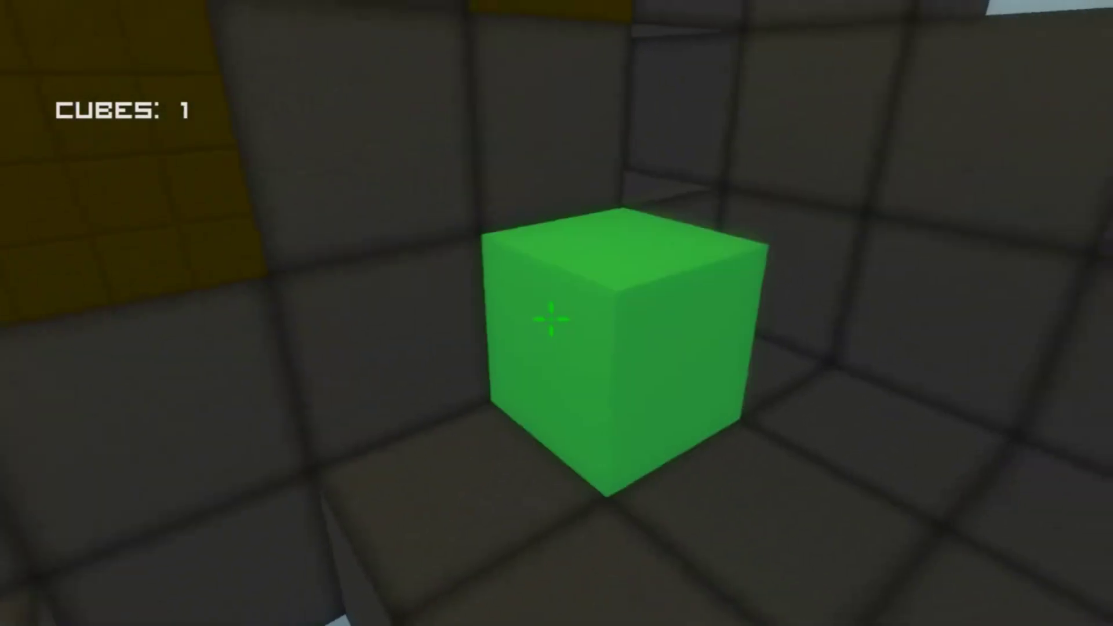
Reposition the pink and green cubes lower down as steps.
left_click(552, 320)
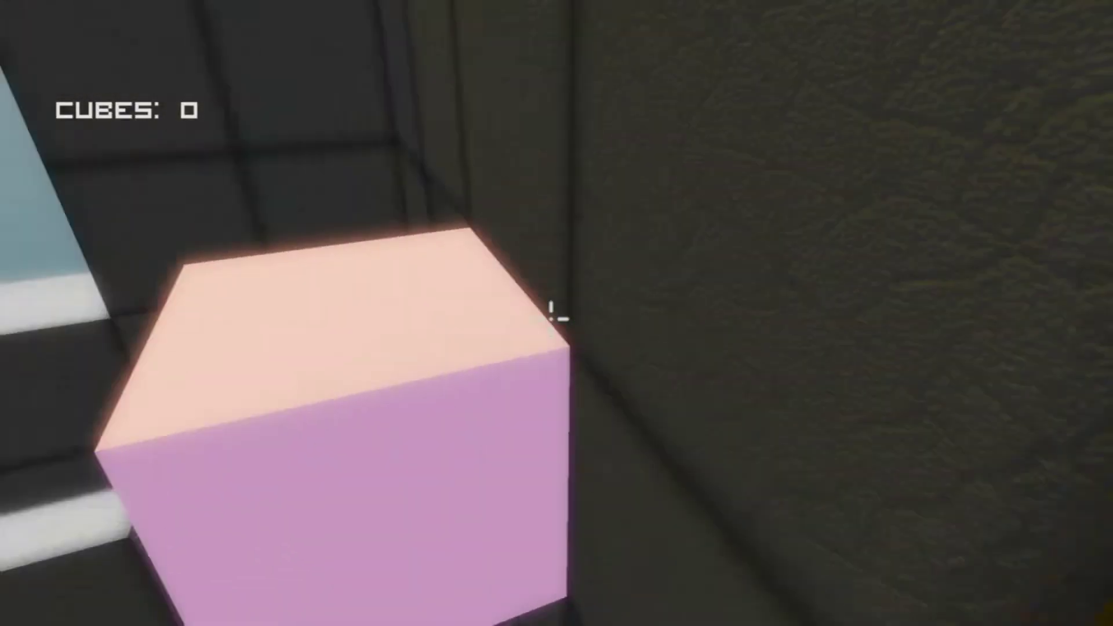
left_click(552, 320)
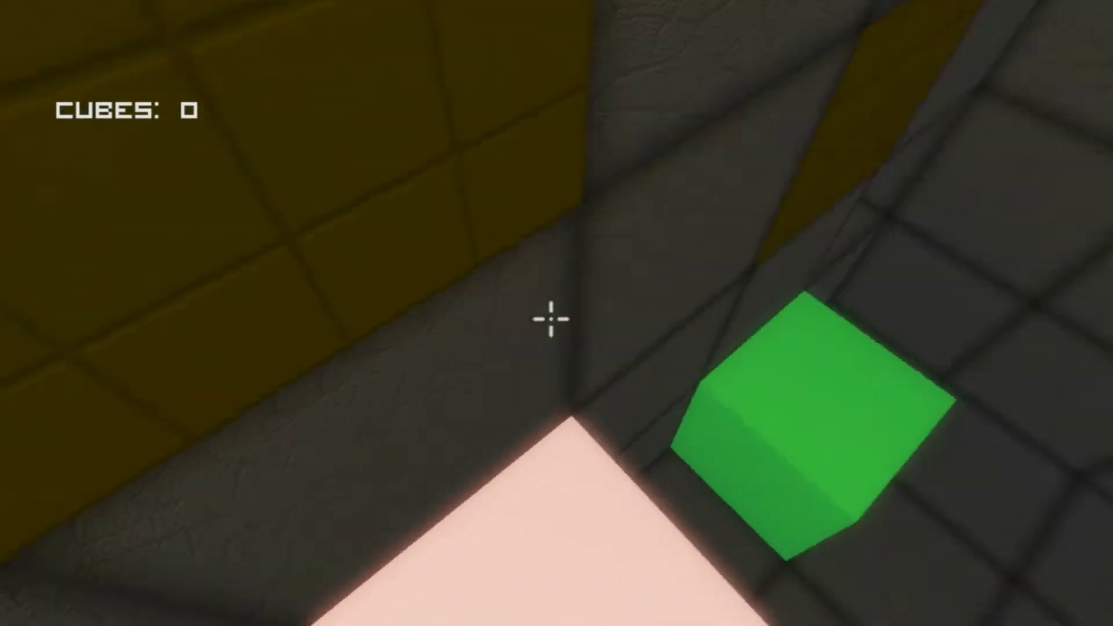
left_click(552, 319)
left_click(552, 319)
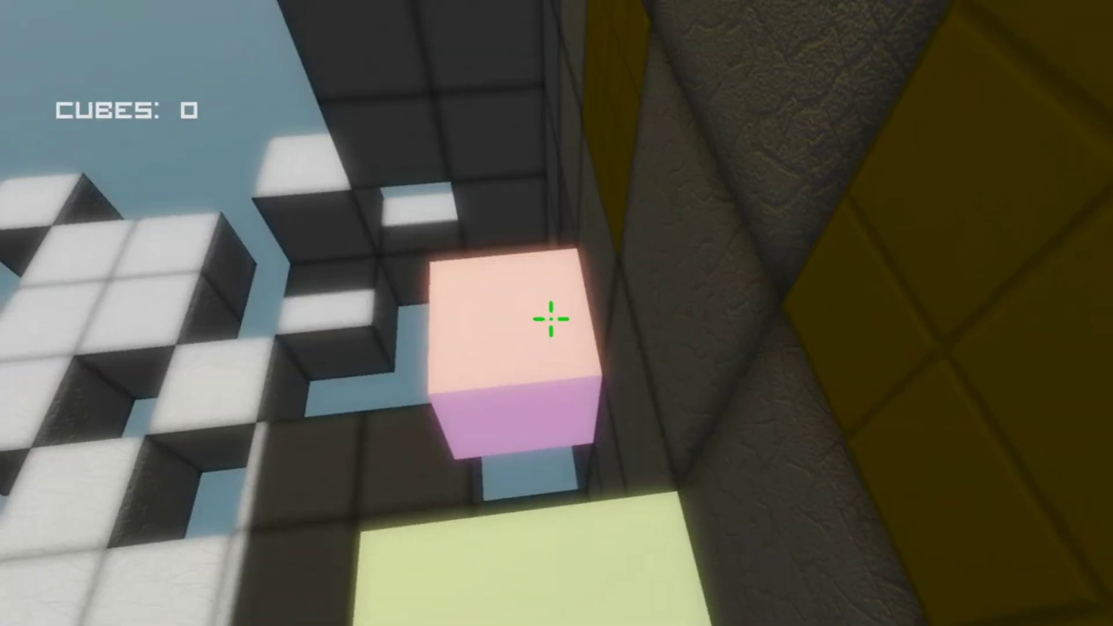
left_click(552, 319)
left_click(552, 319)
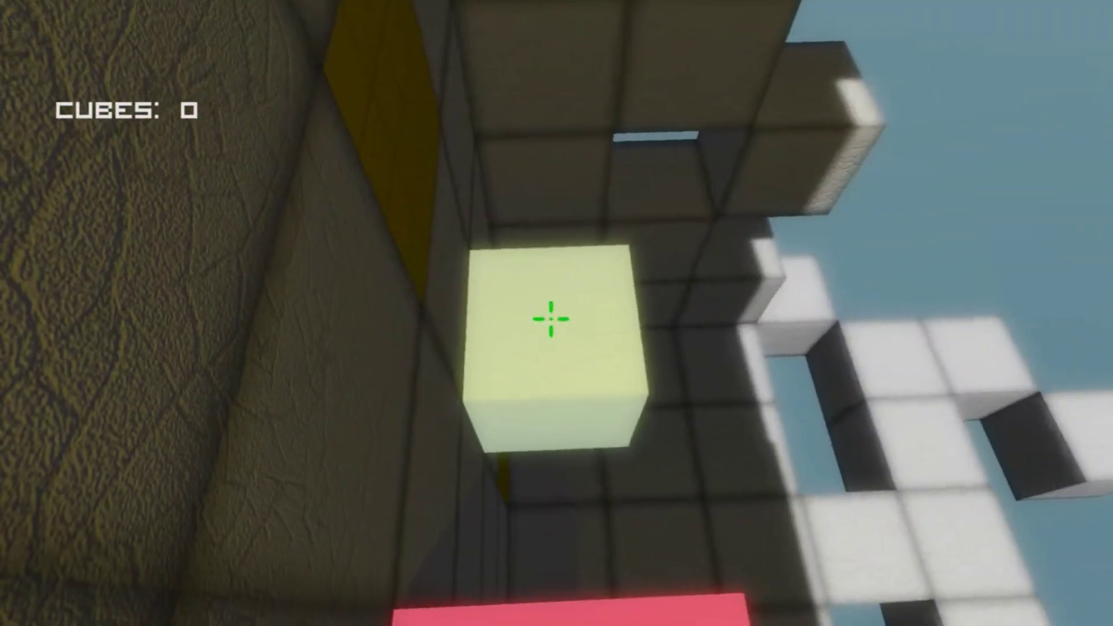
Collect the yellow and pink cubes, then stack pink and orange step cubes.
left_click(551, 319)
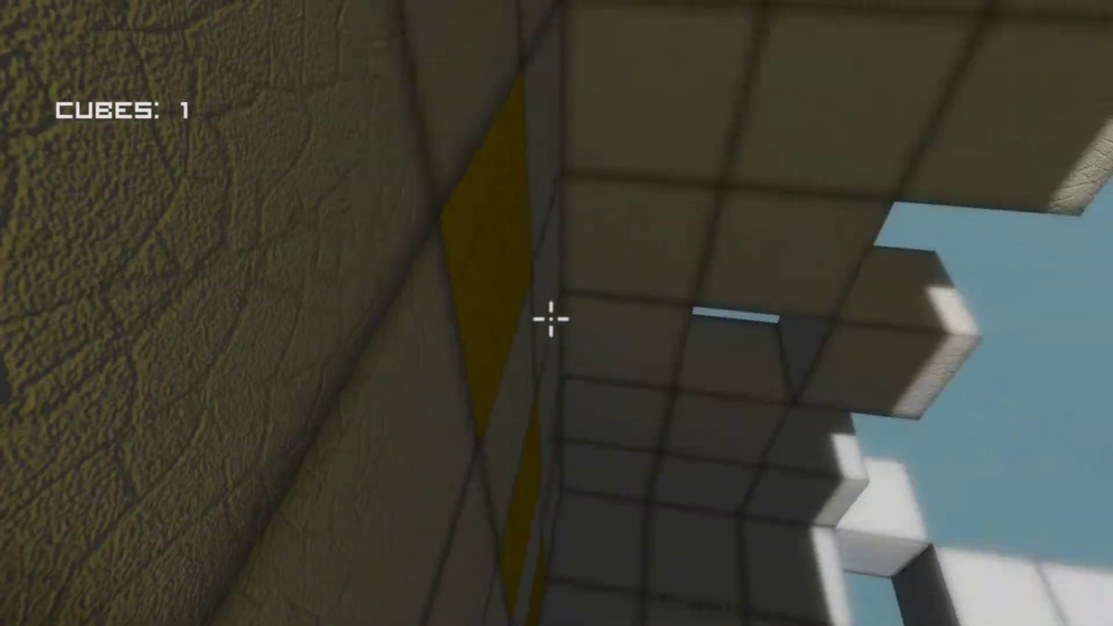
left_click(552, 320)
left_click(552, 319)
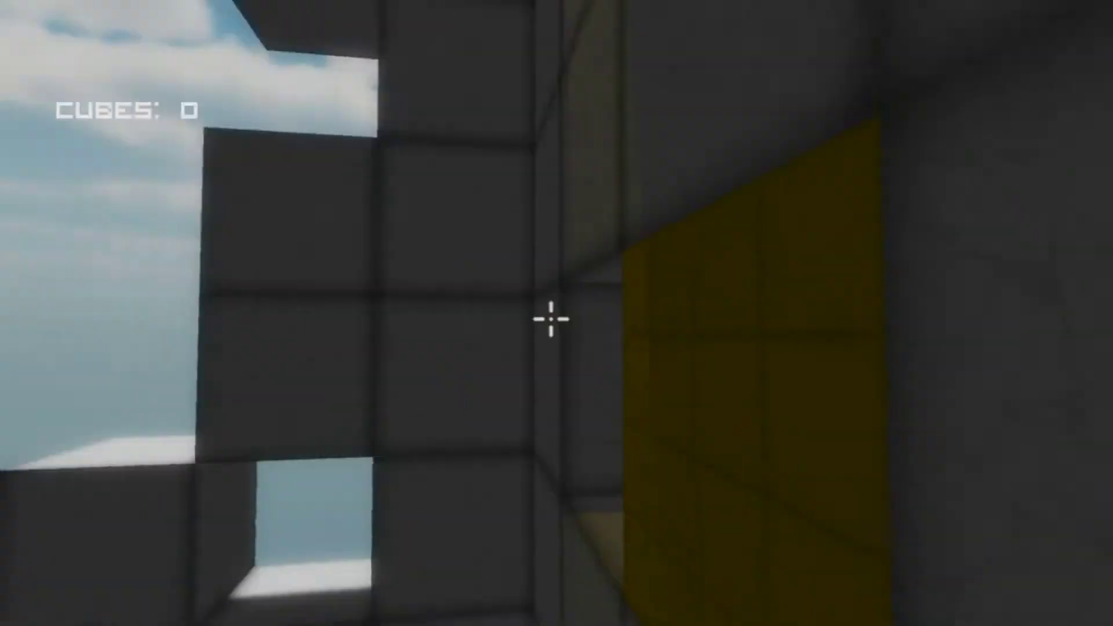
left_click(551, 320)
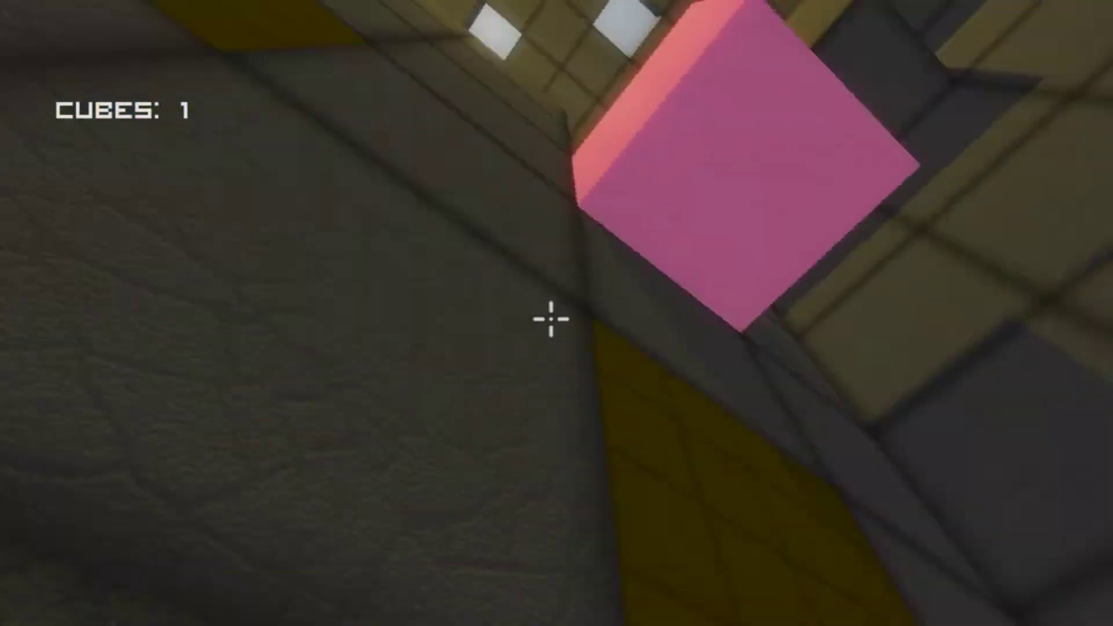
left_click(551, 320)
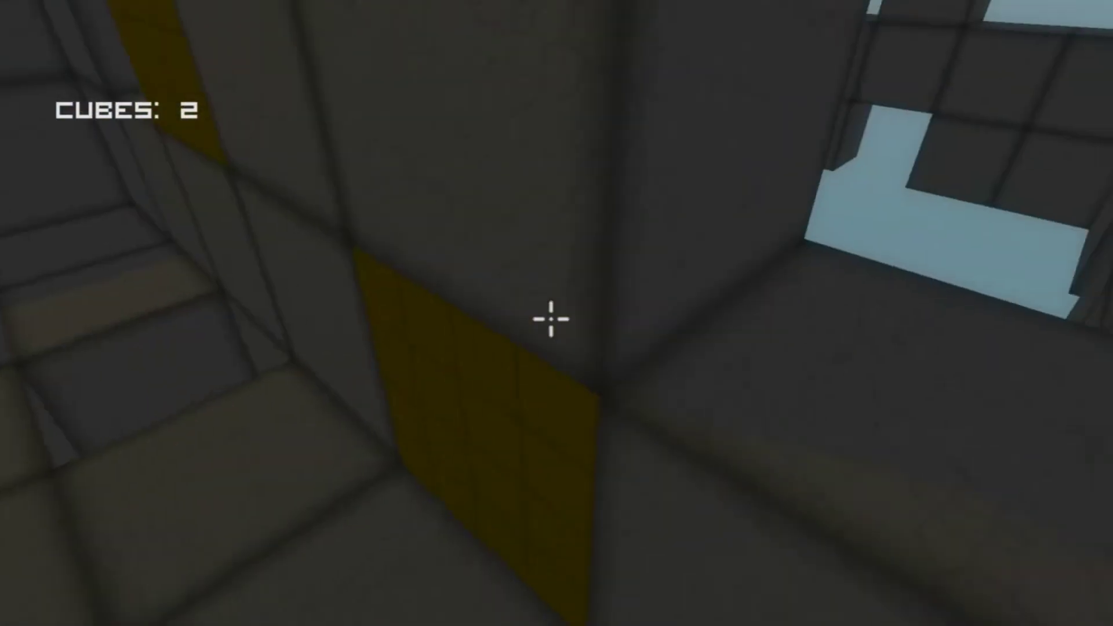
left_click(552, 319)
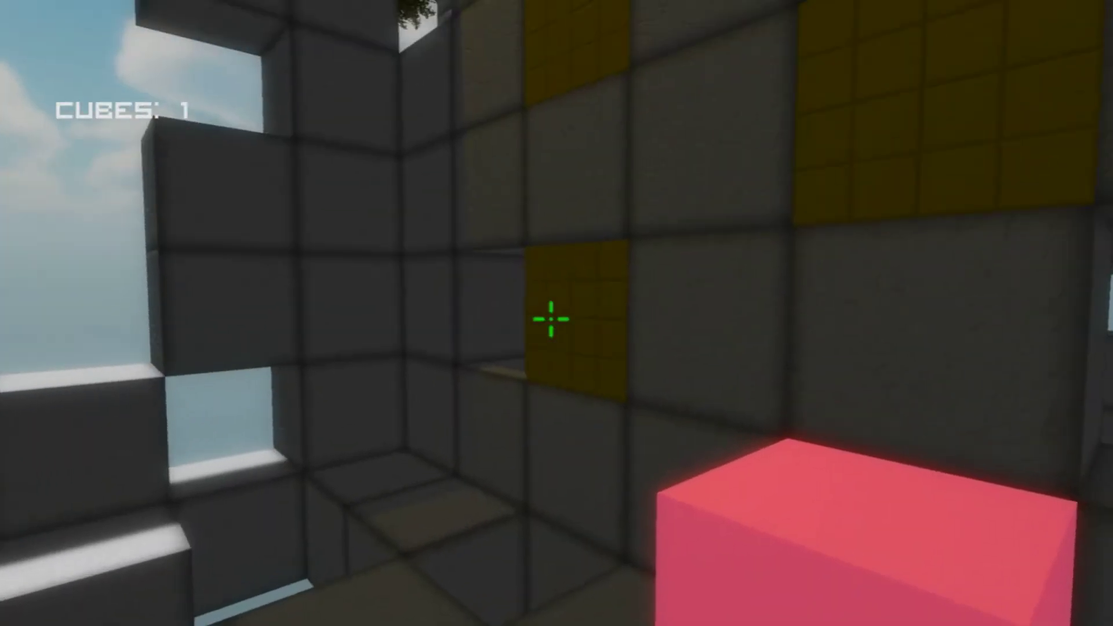
left_click(552, 318)
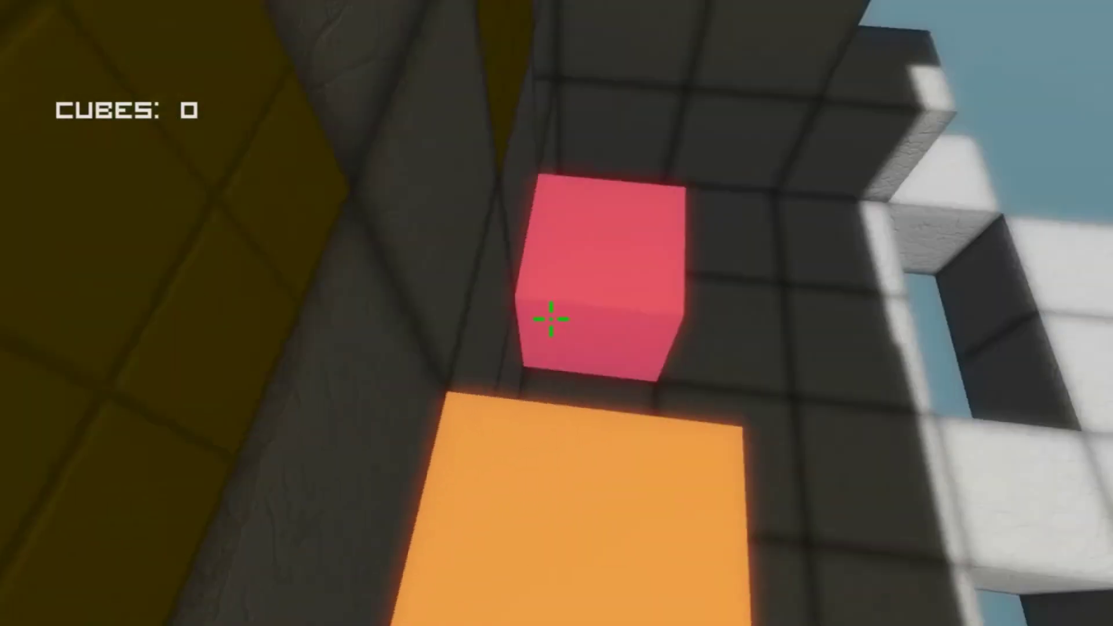
Rearrange pink, purple and orange steps up the wall, regather cubes, and reach the white platform.
right_click(551, 320)
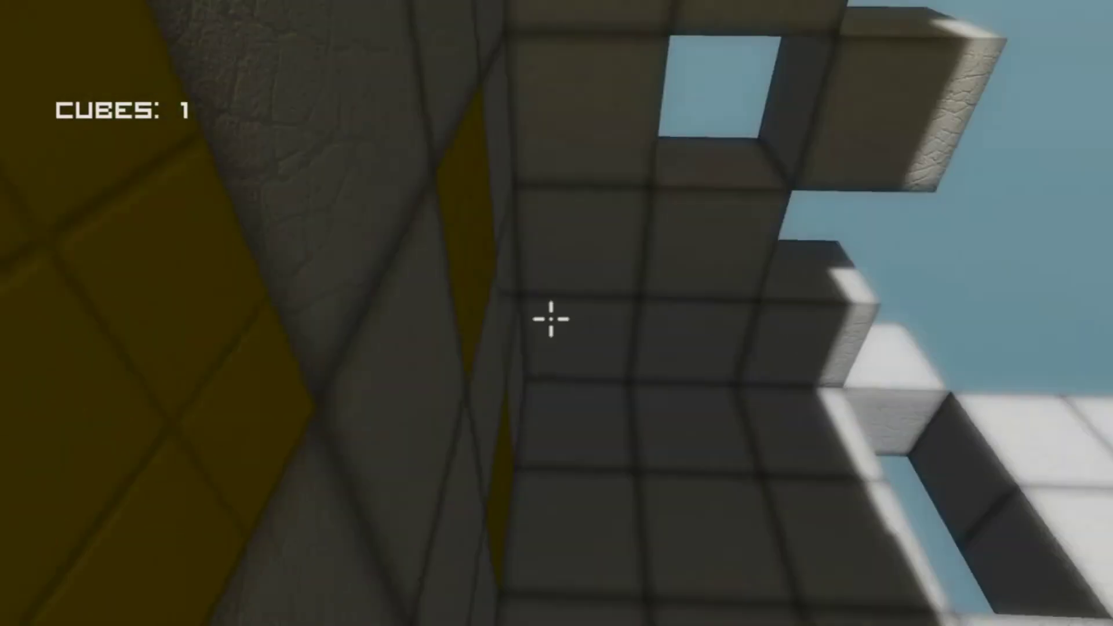
left_click(552, 319)
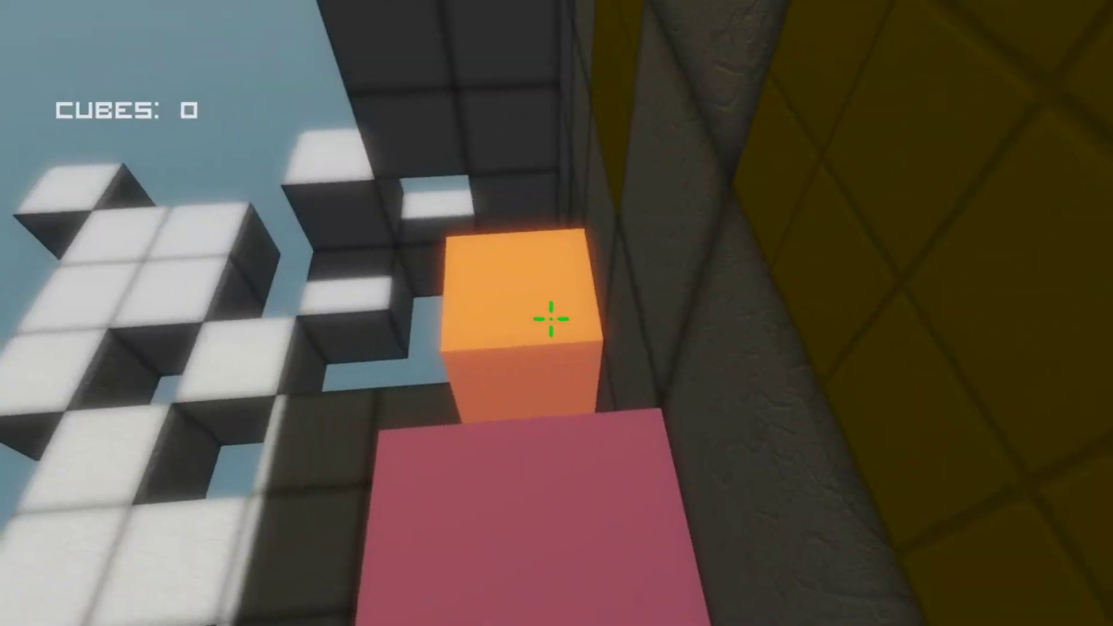
right_click(551, 319)
left_click(551, 319)
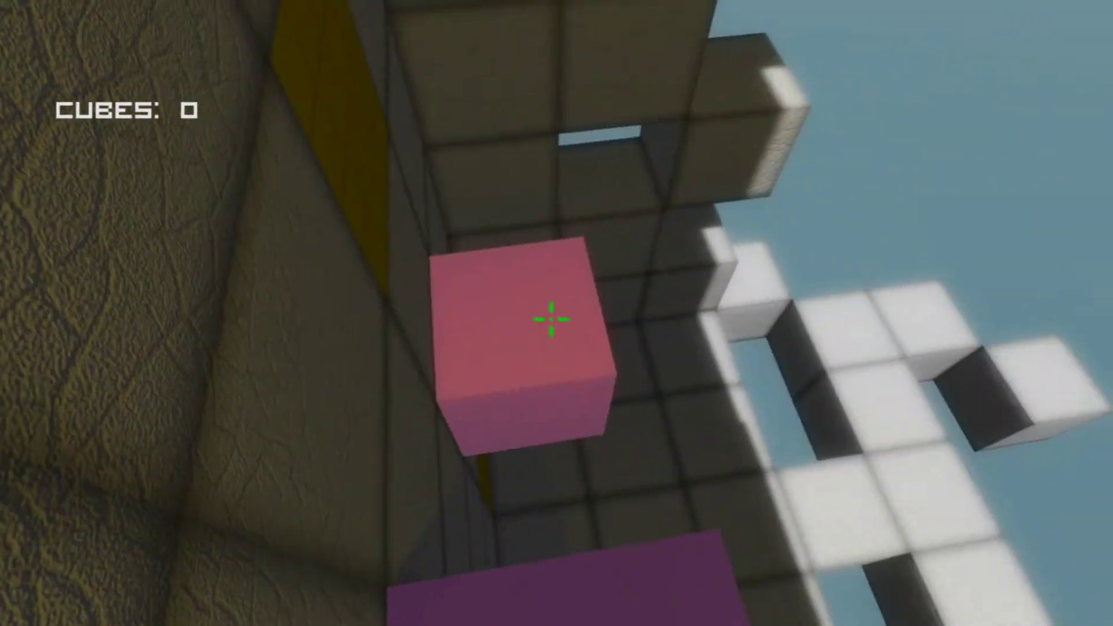
right_click(552, 319)
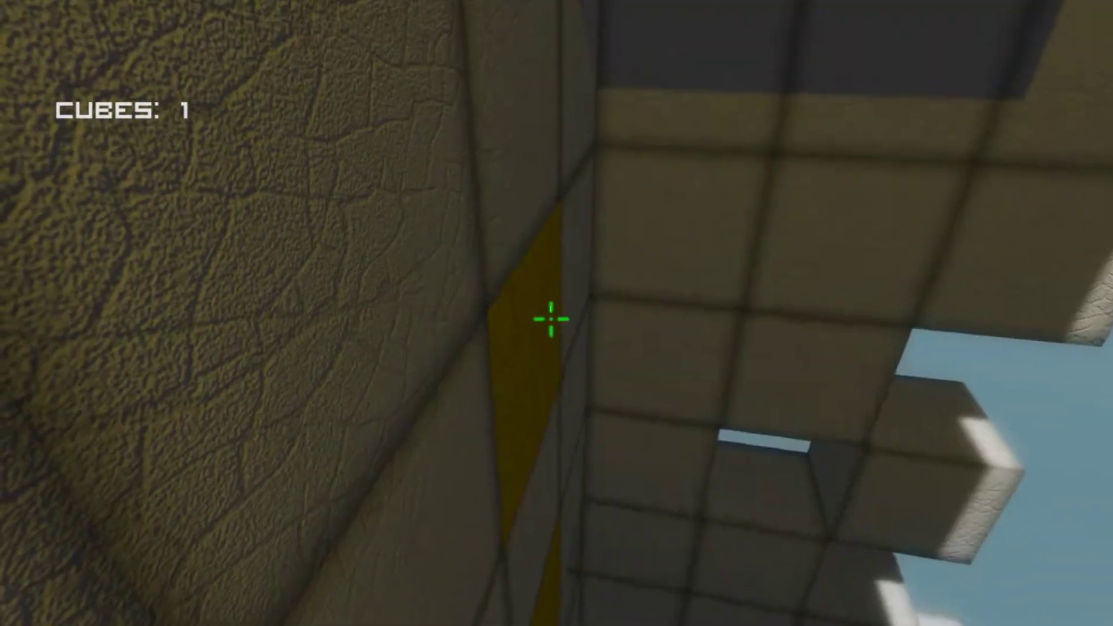
left_click(552, 319)
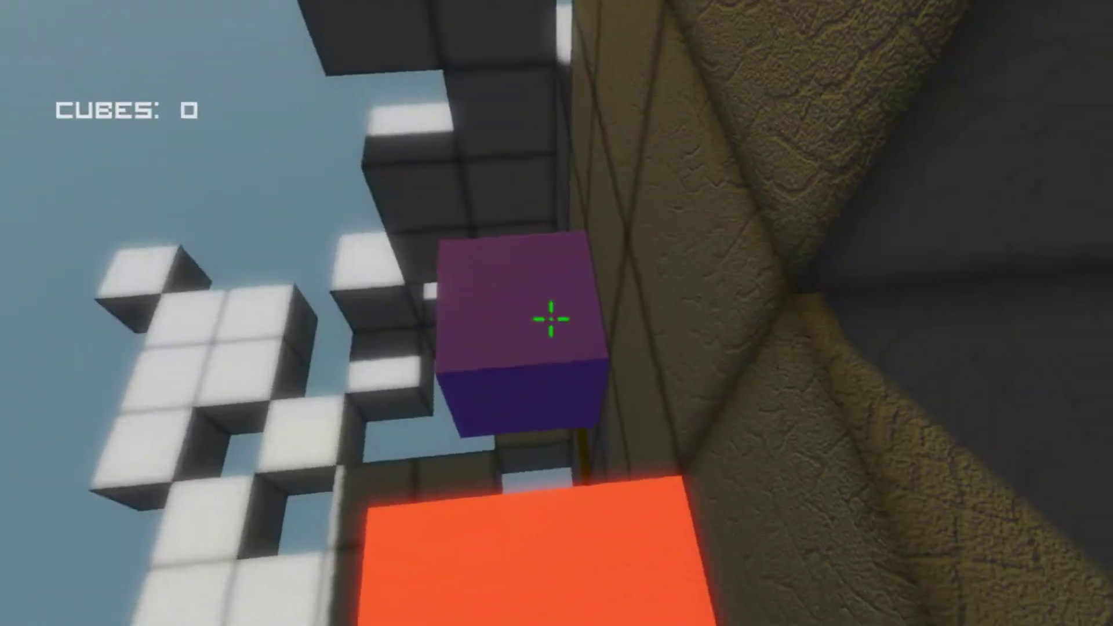
right_click(551, 319)
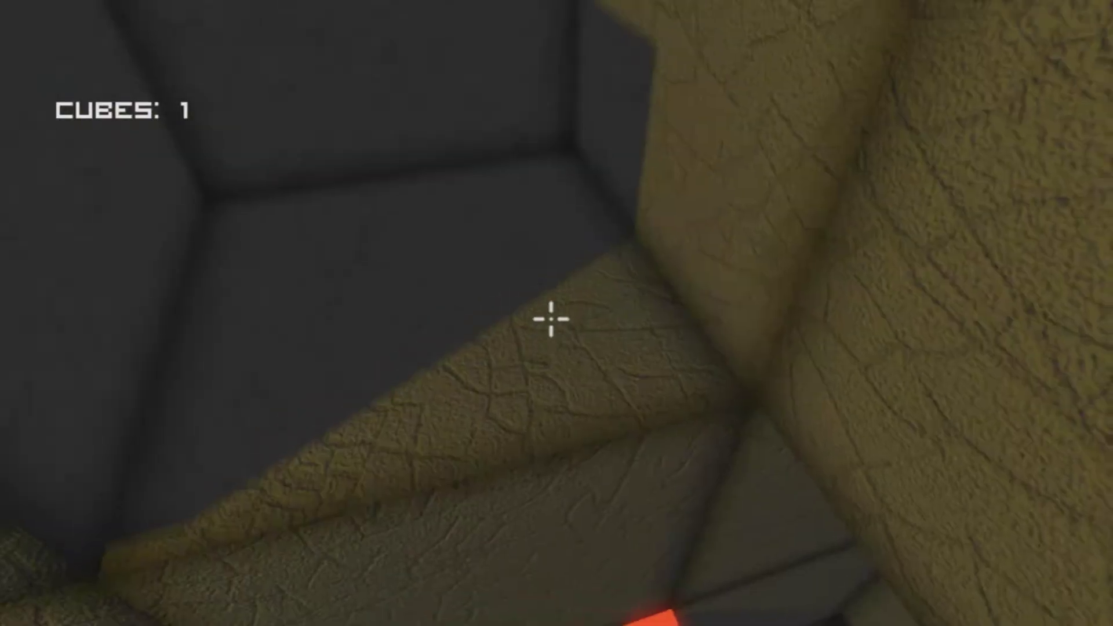
right_click(552, 320)
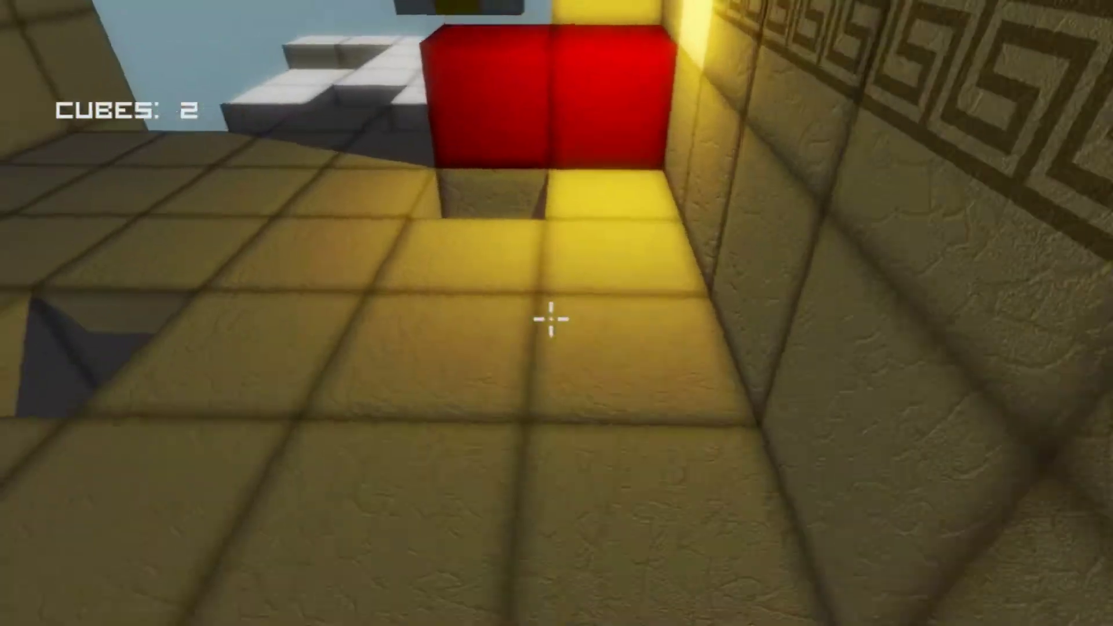
key("w")
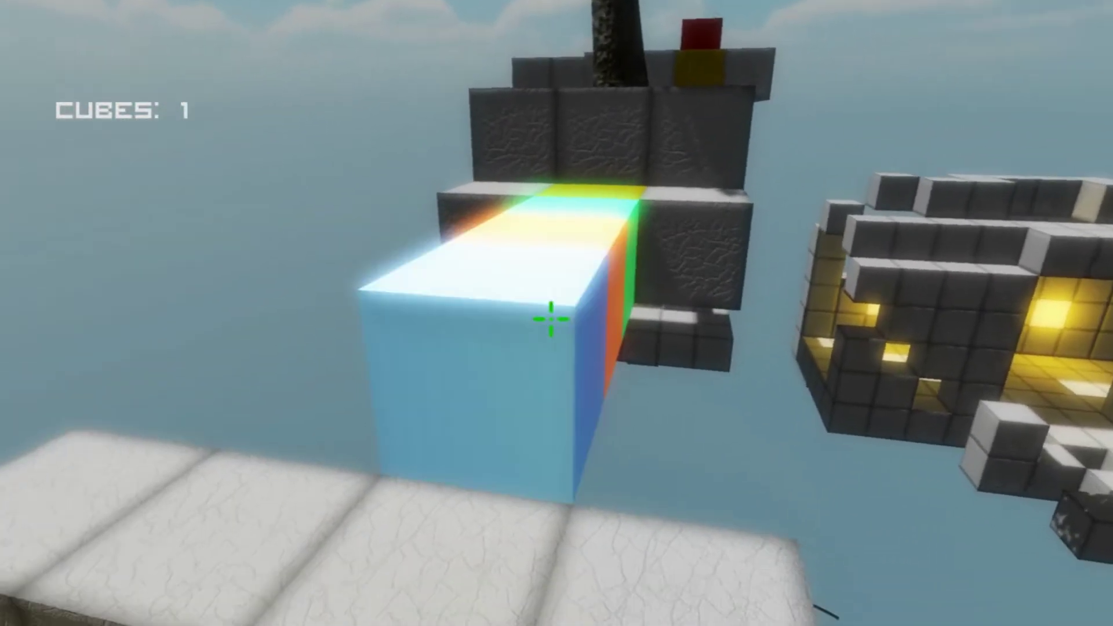
Cross the rainbow cube bridge, collecting its cubes, and enter the yellow-lit corridor.
key("w")
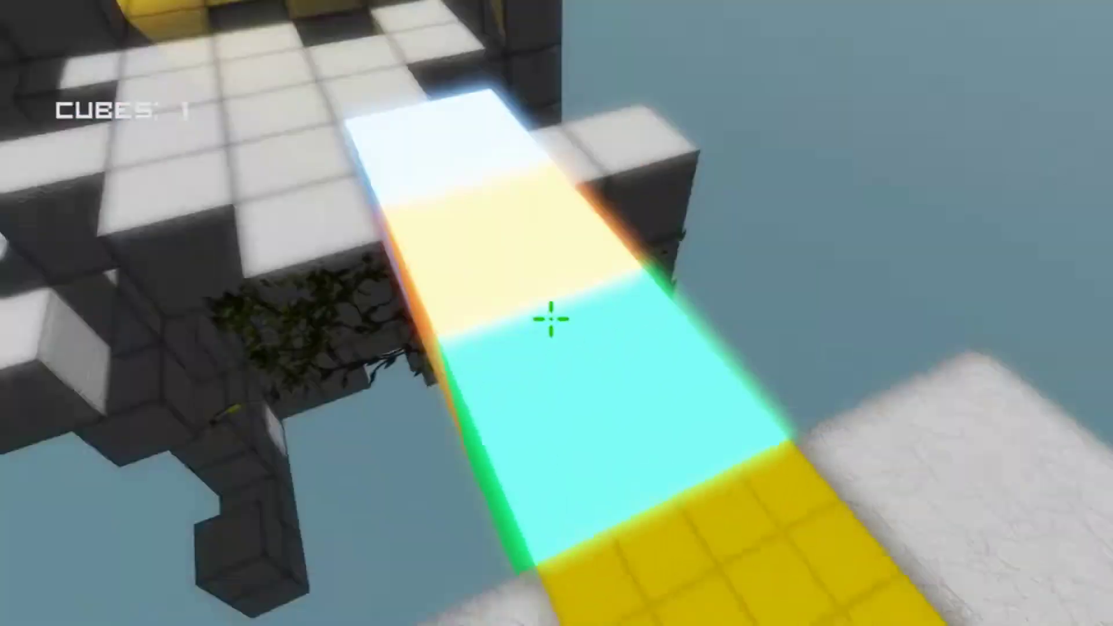
key("w")
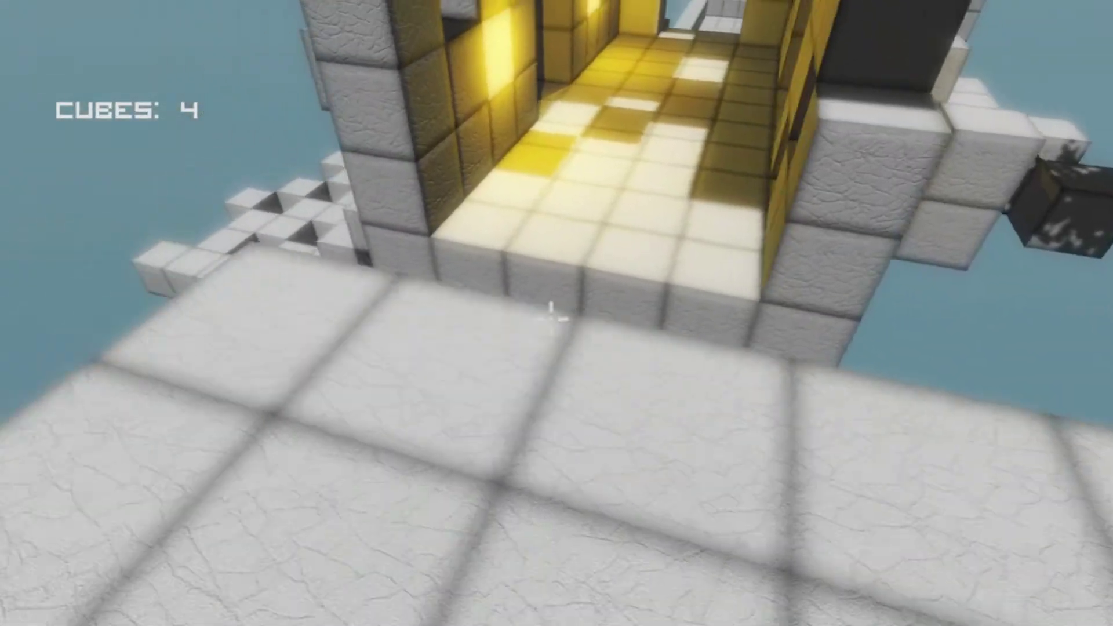
key("w")
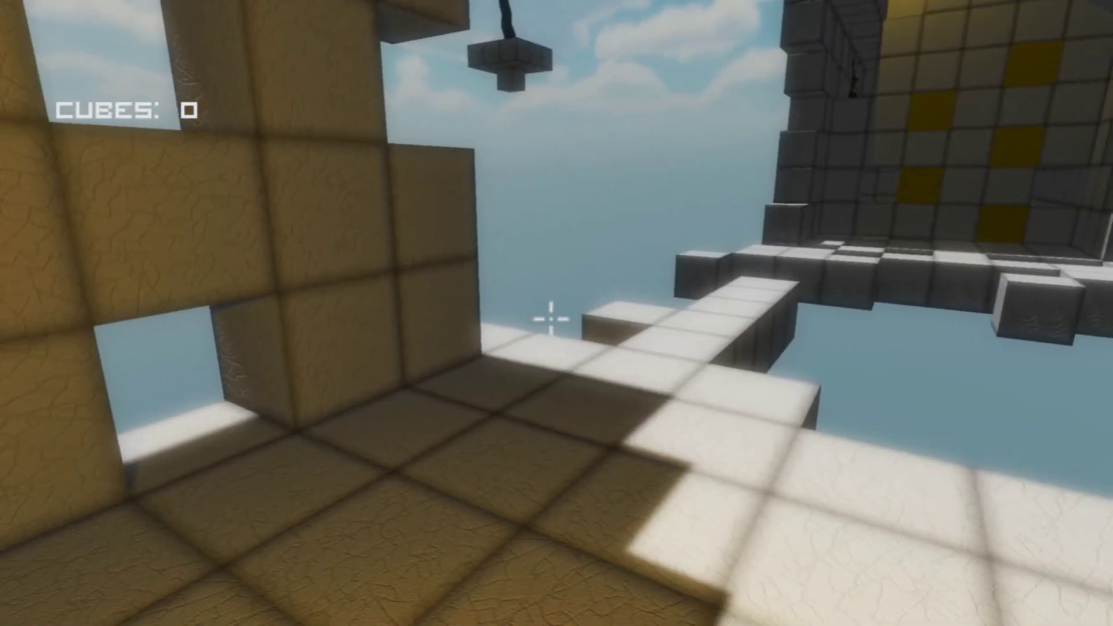
Cross into the tower, pick up the red cube, and place a cube in the yellow-panelled room.
key("w")
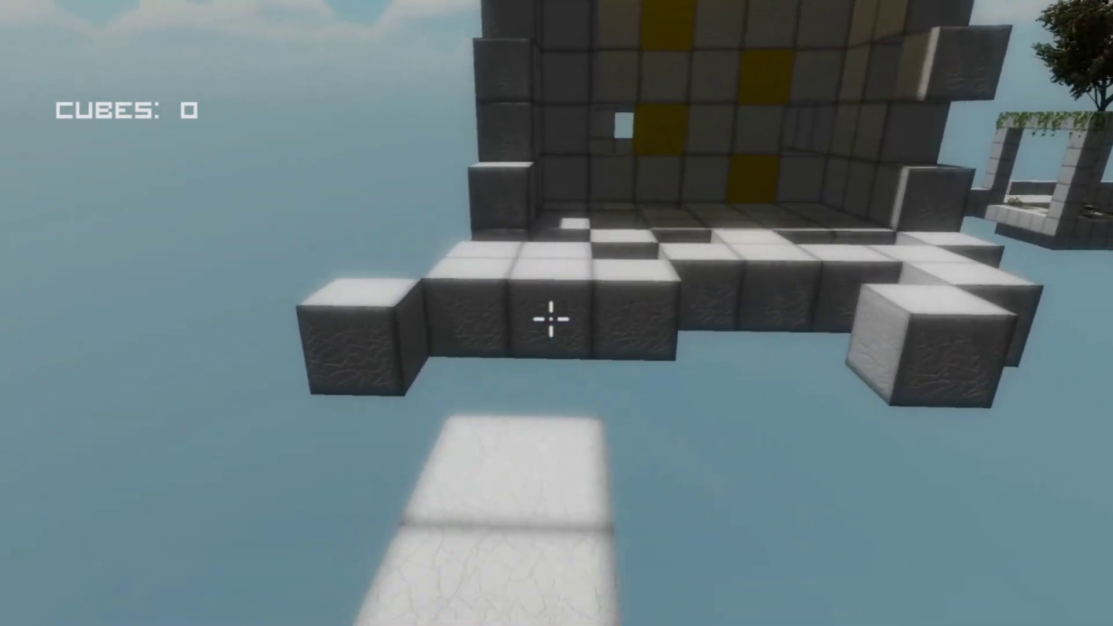
key("w")
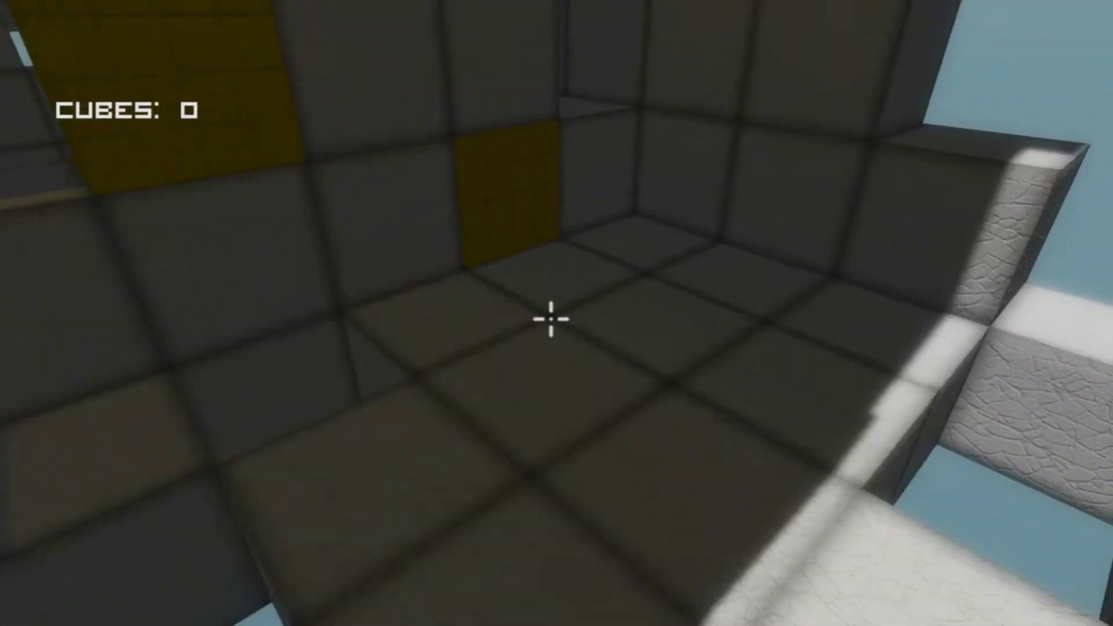
key("w")
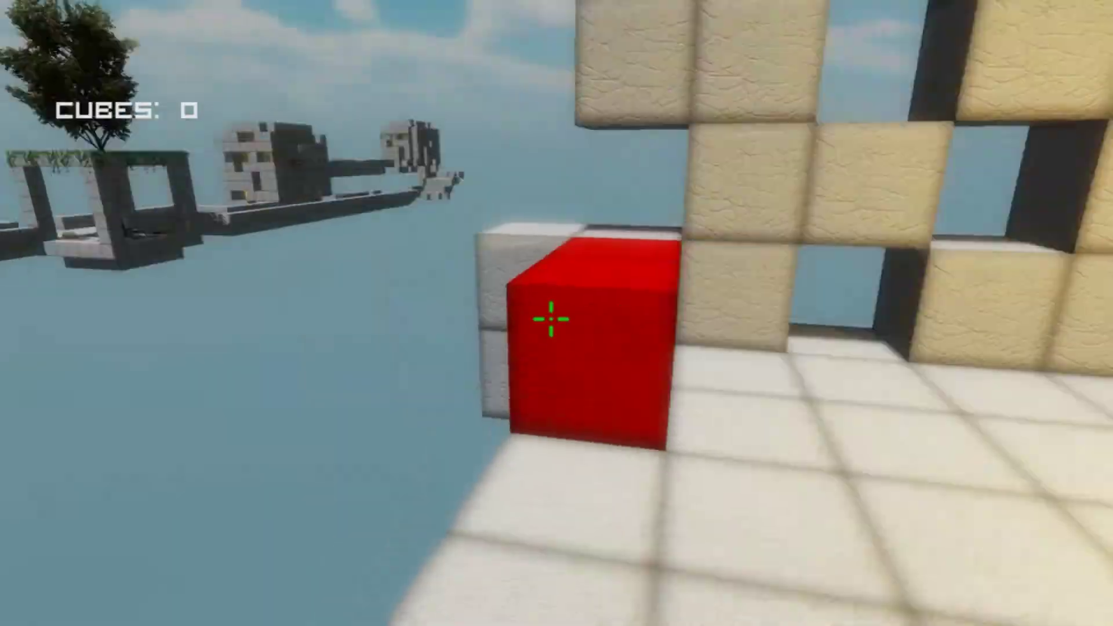
left_click(552, 319)
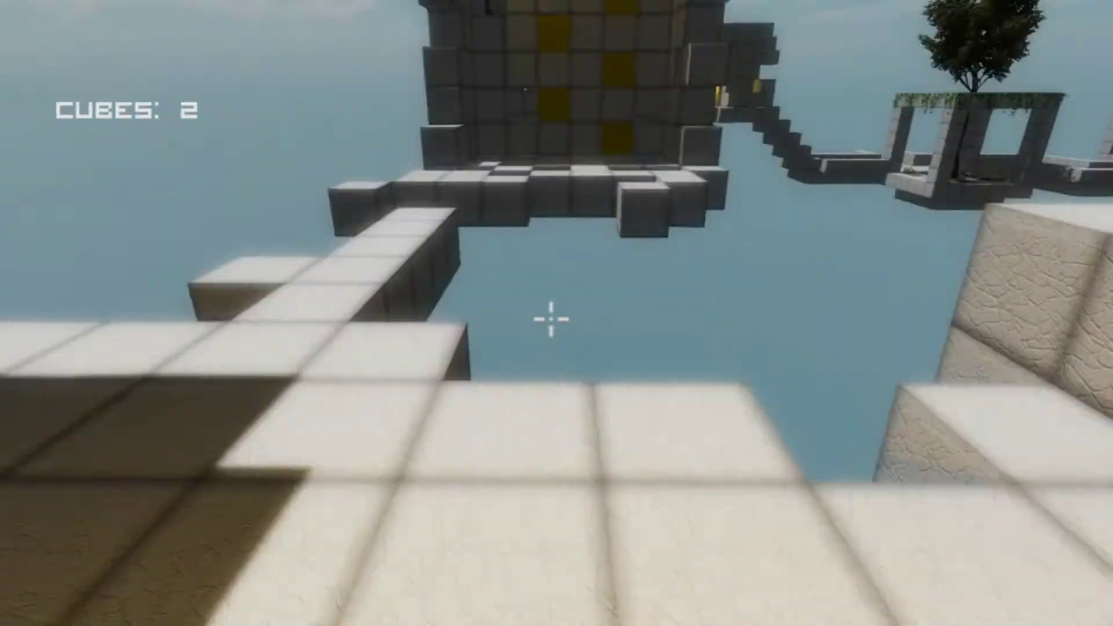
key("w")
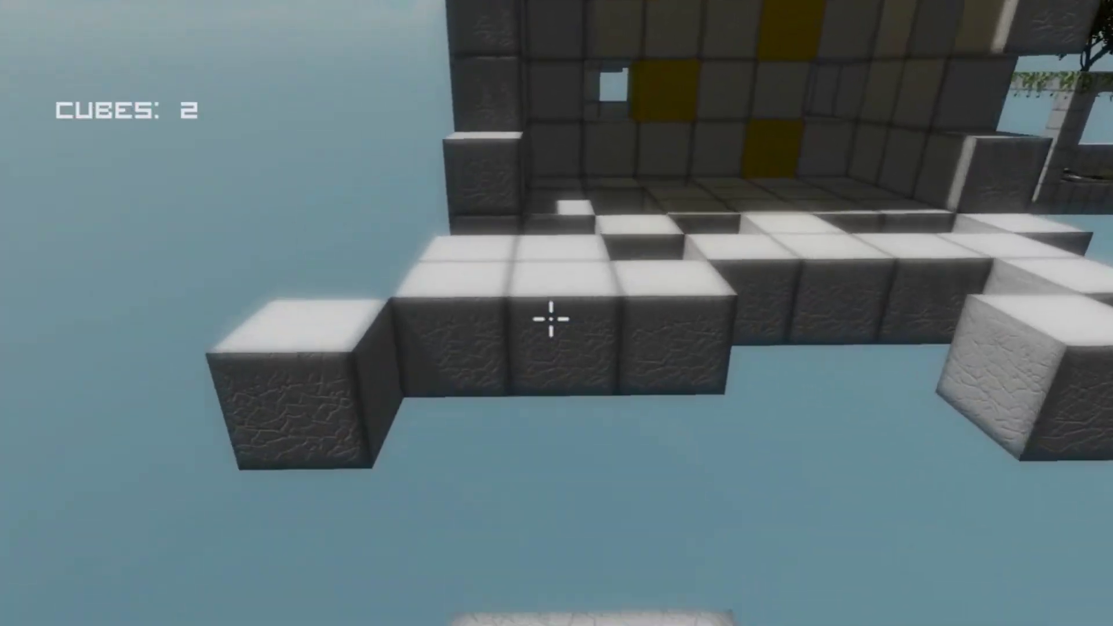
key("w")
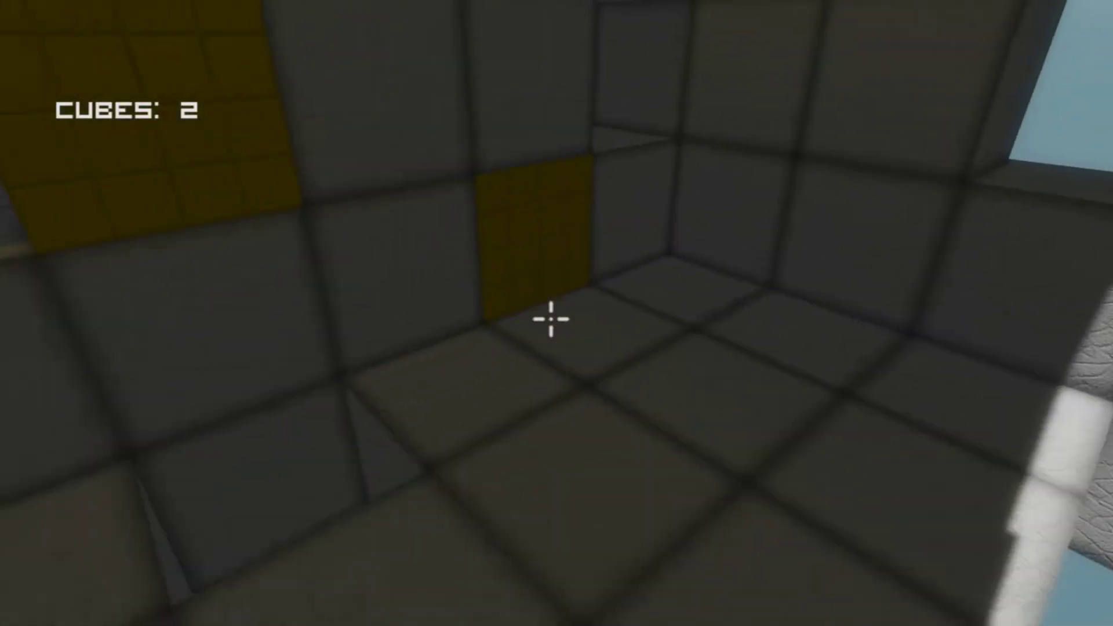
left_click(551, 320)
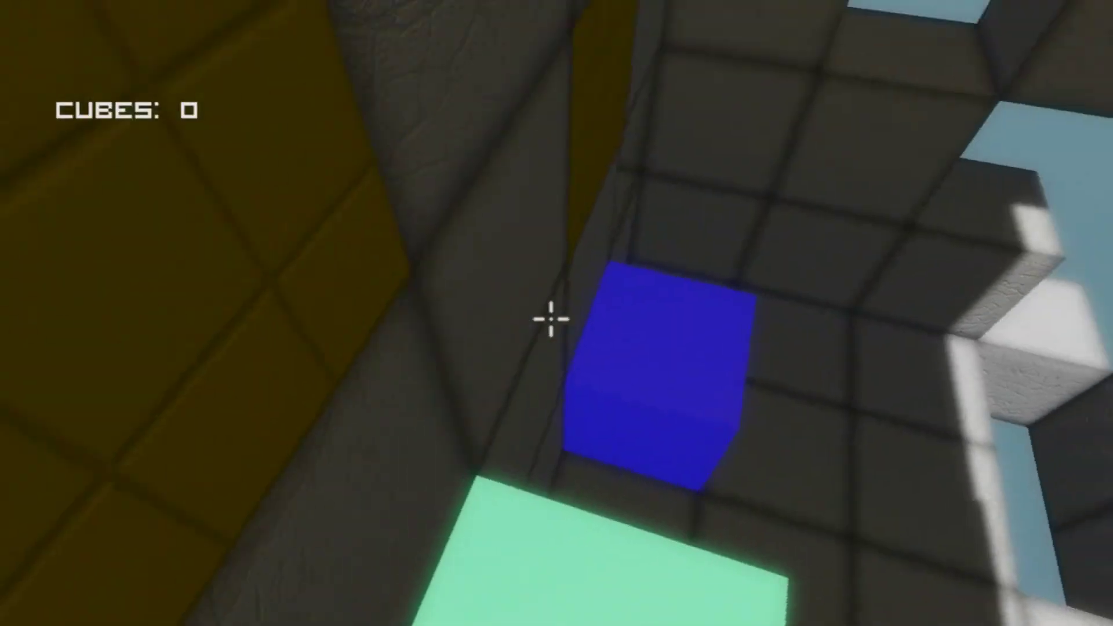
Collect cubes in the room and set green and white cubes as climbing steps.
left_click(552, 320)
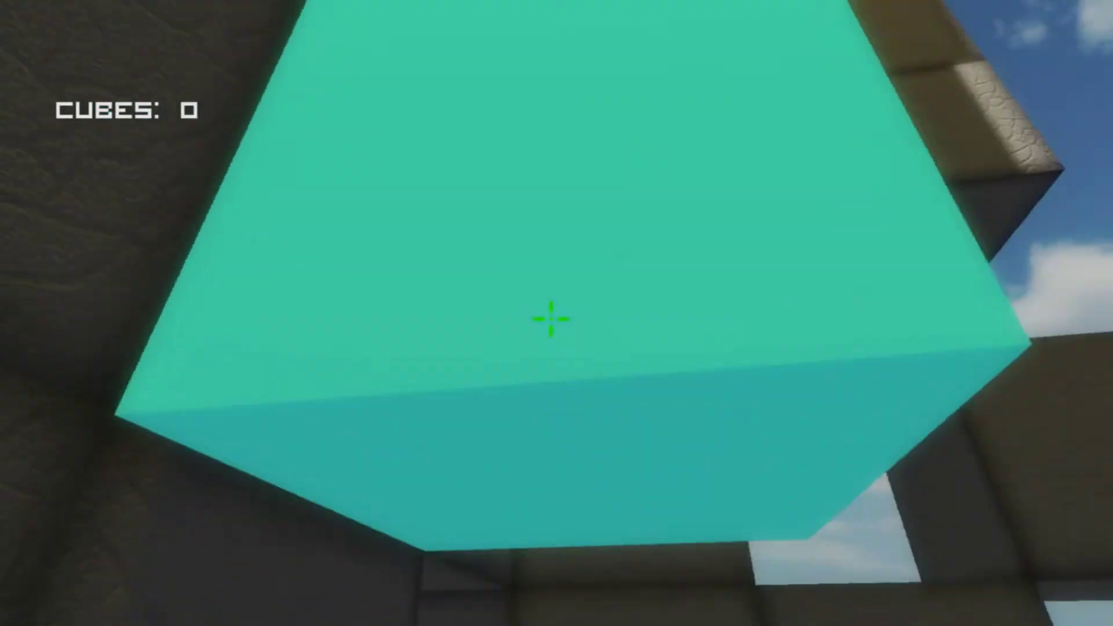
left_click(551, 320)
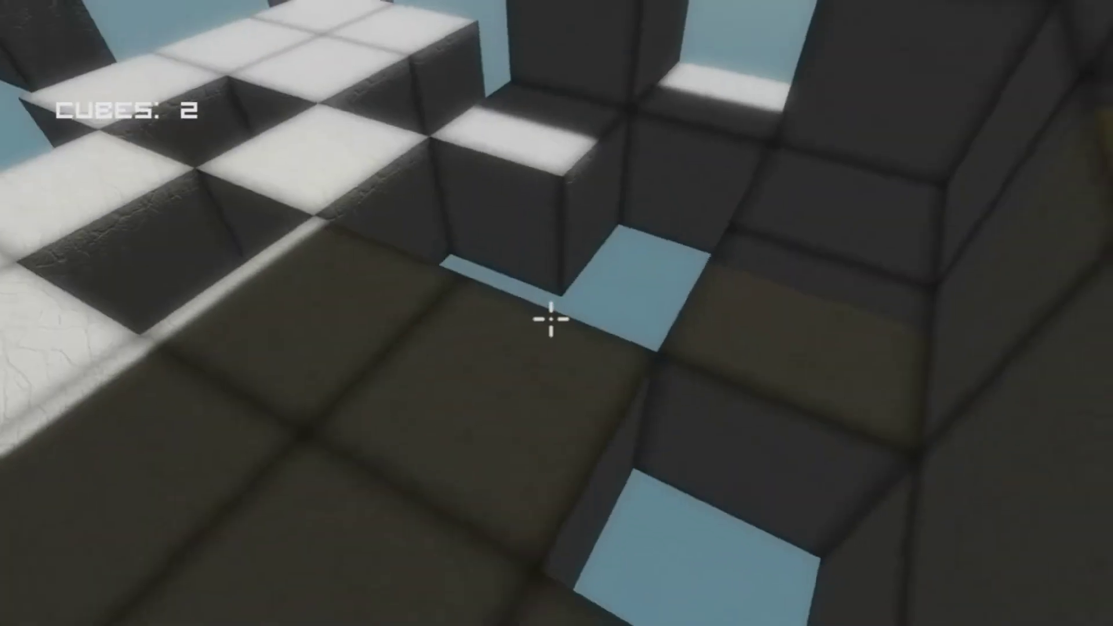
left_click(552, 319)
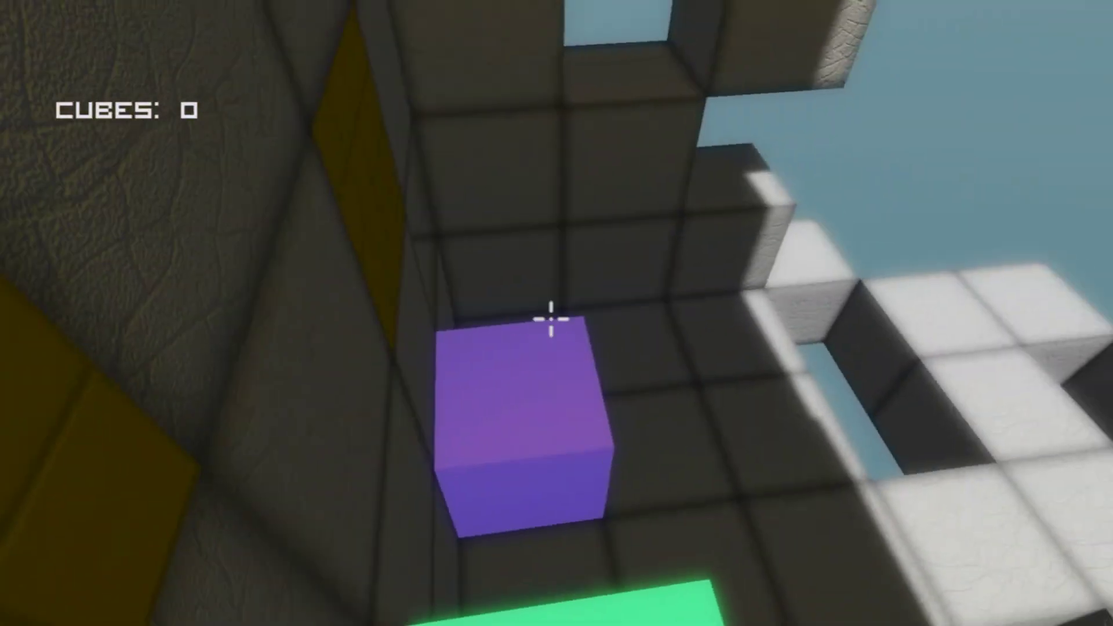
left_click(551, 320)
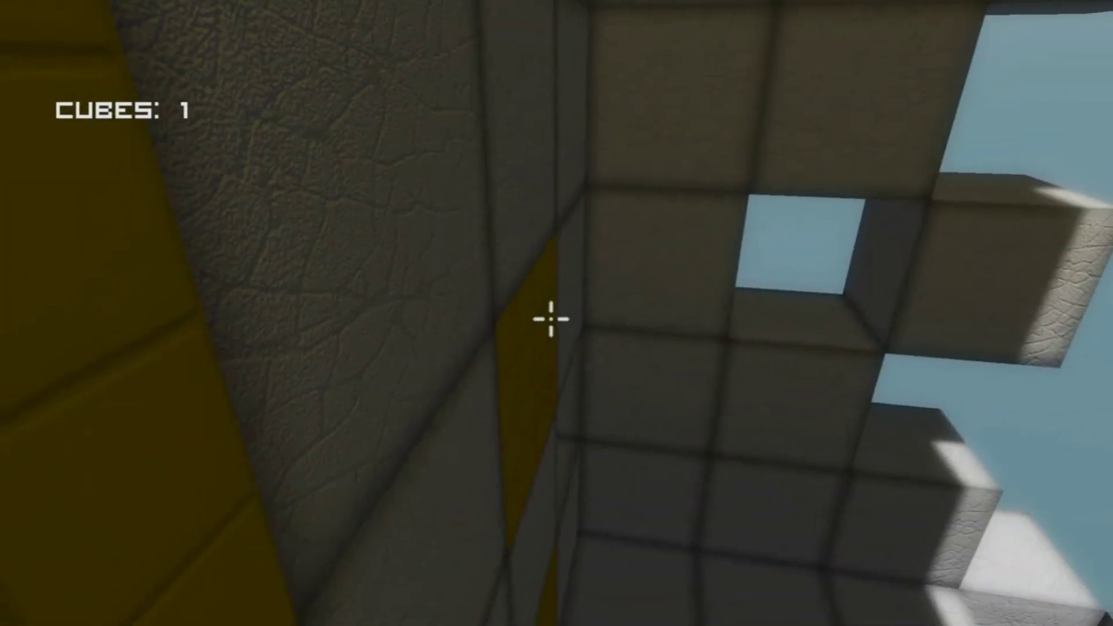
left_click(552, 319)
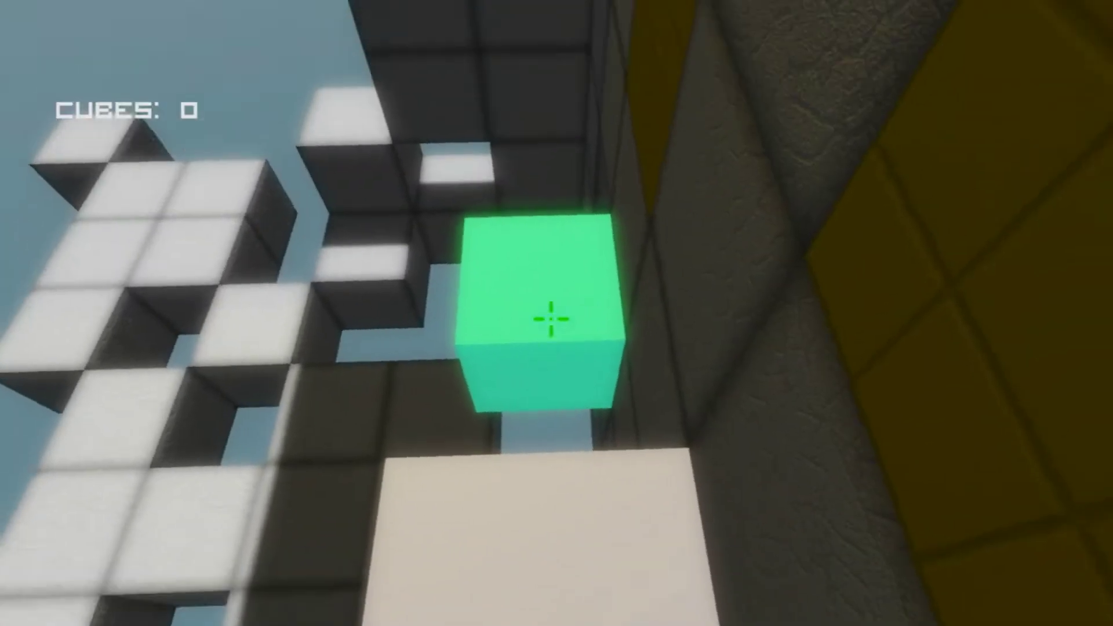
left_click(551, 319)
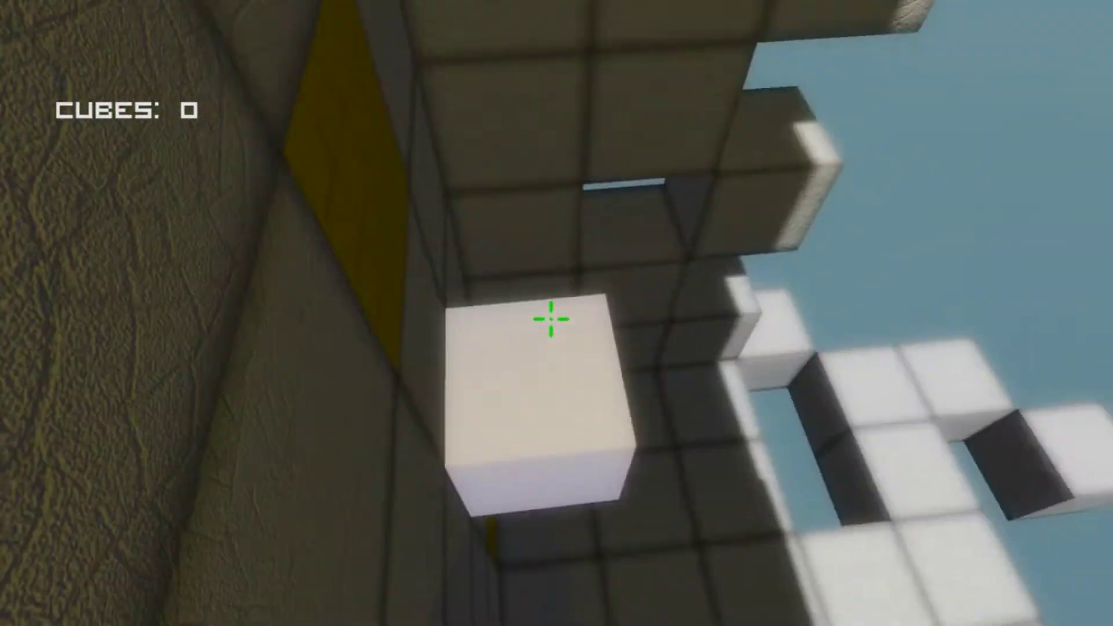
left_click(552, 319)
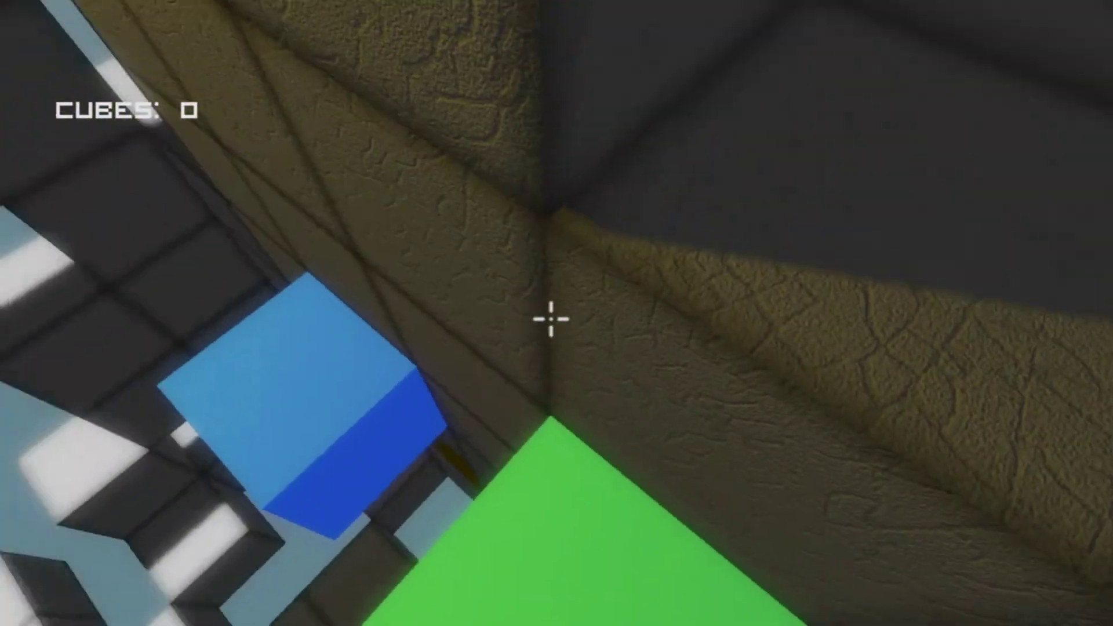
Gather more cubes, extend a peach bridge from the grey wall, and collect it back.
left_click(552, 319)
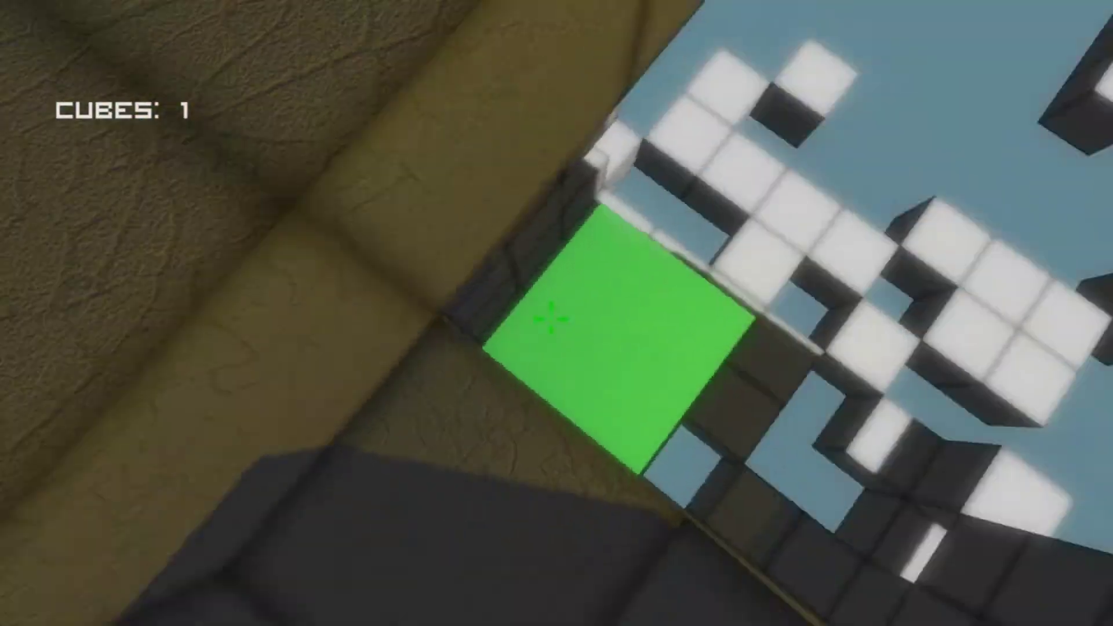
left_click(552, 319)
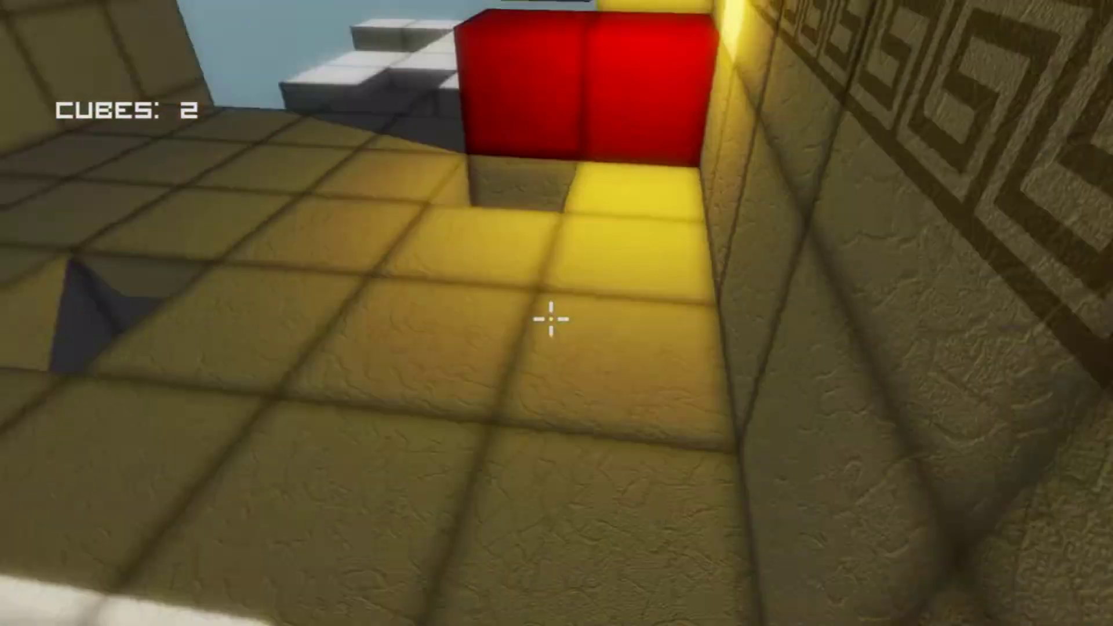
left_click(551, 320)
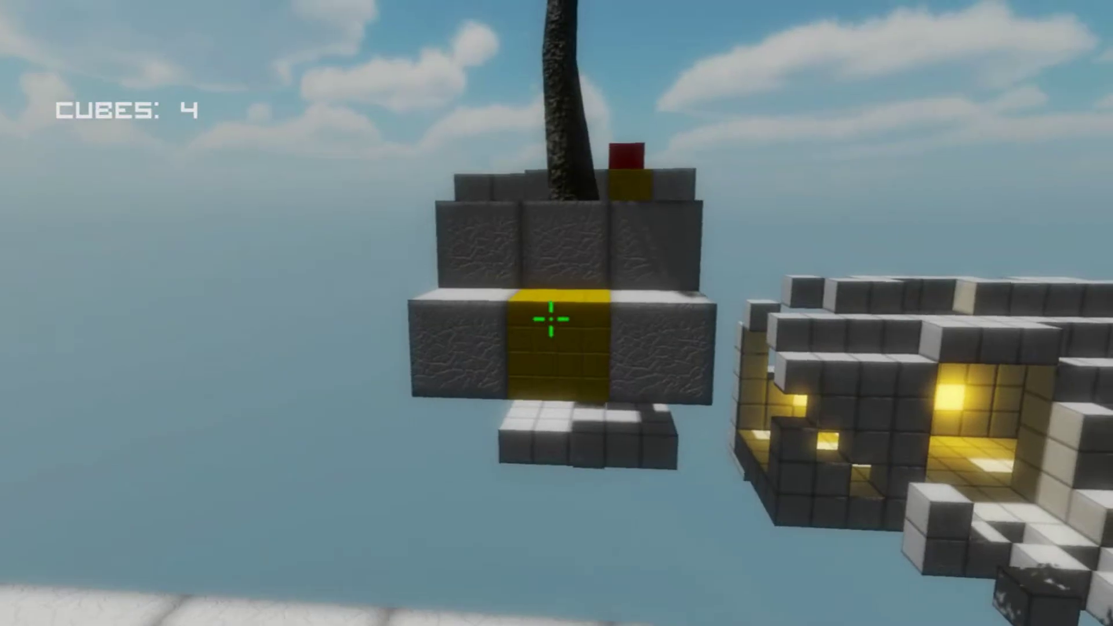
left_click(552, 320)
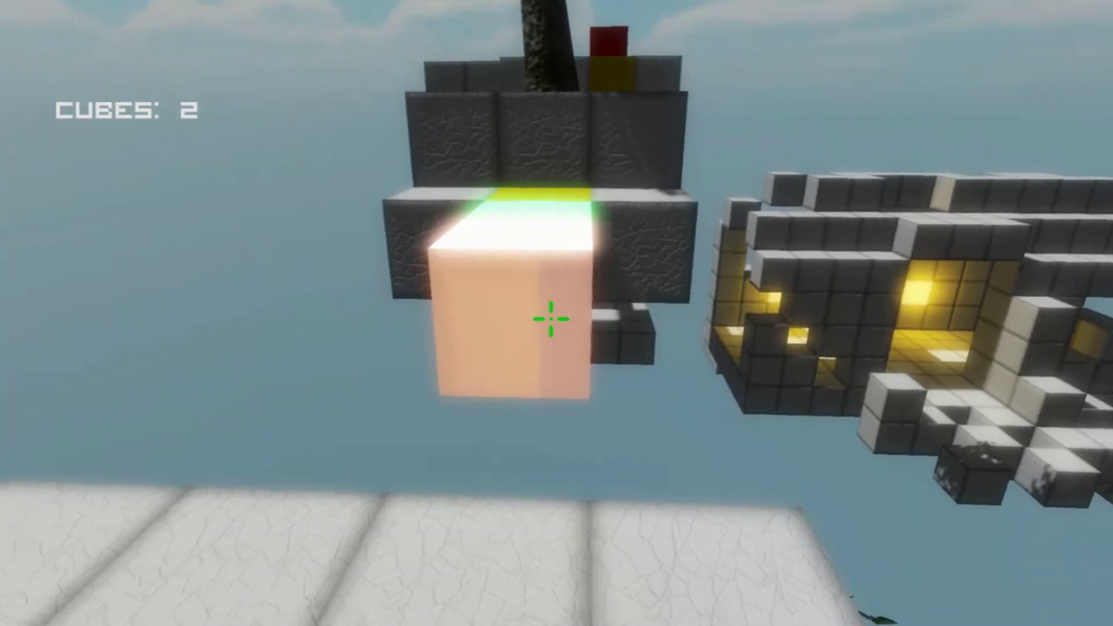
left_click(551, 319)
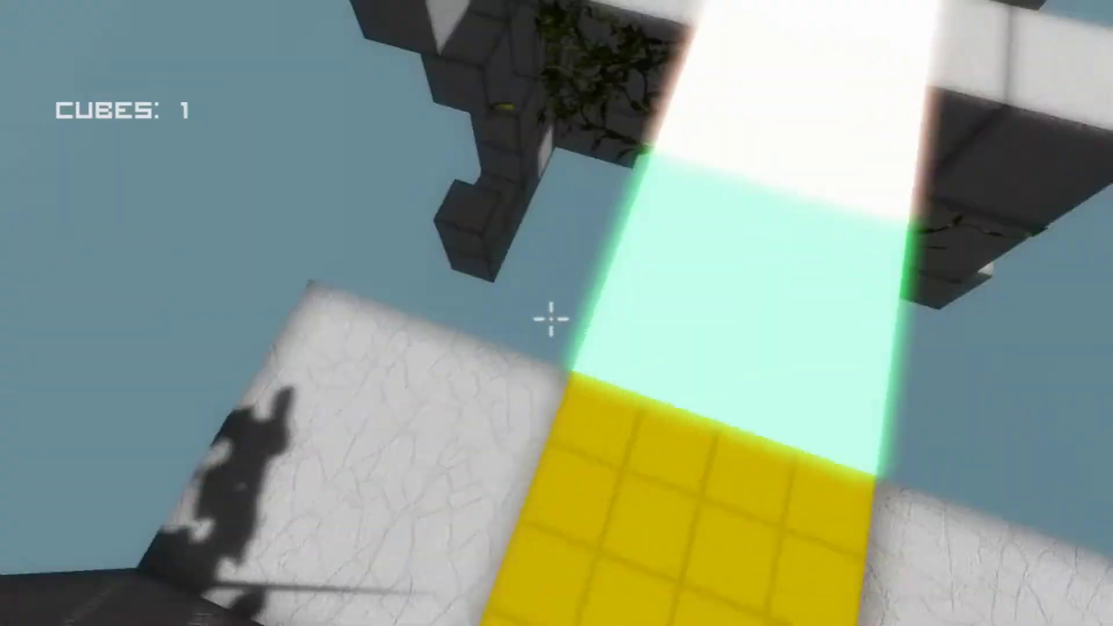
left_click(552, 320)
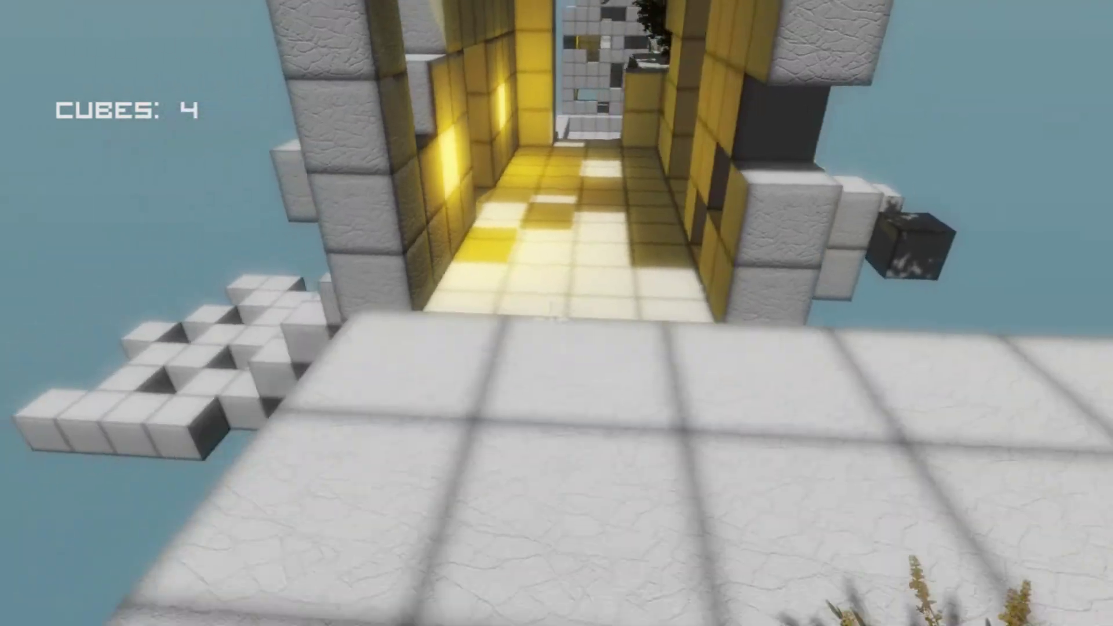
Leave the yellow corridor, raise a floor tile as a step, and walk beside the tower.
key("w")
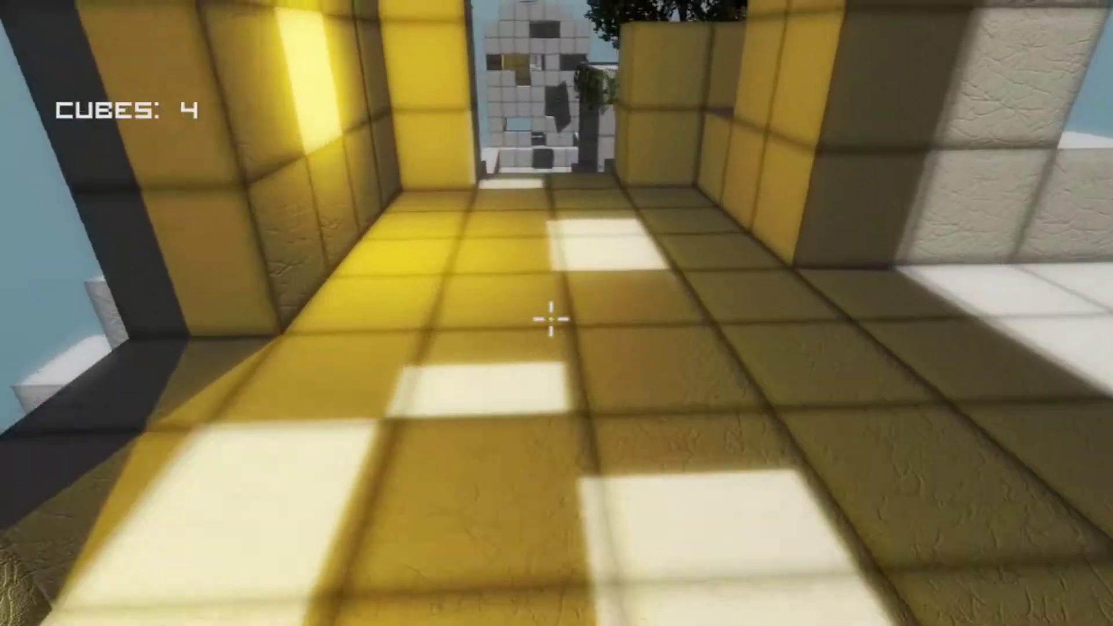
key("w")
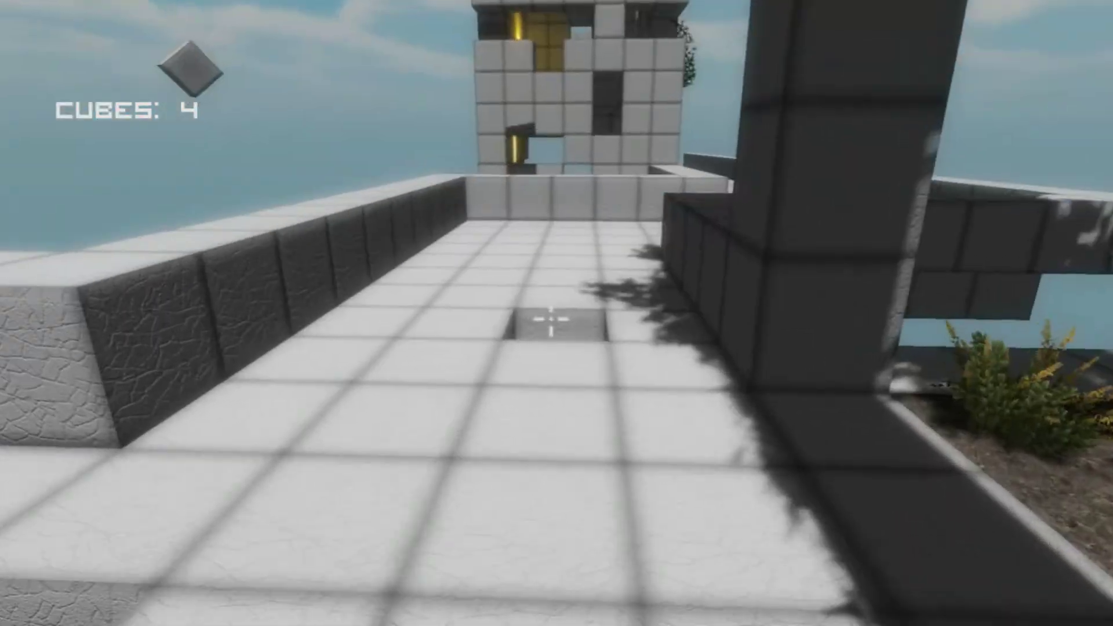
left_click(553, 324)
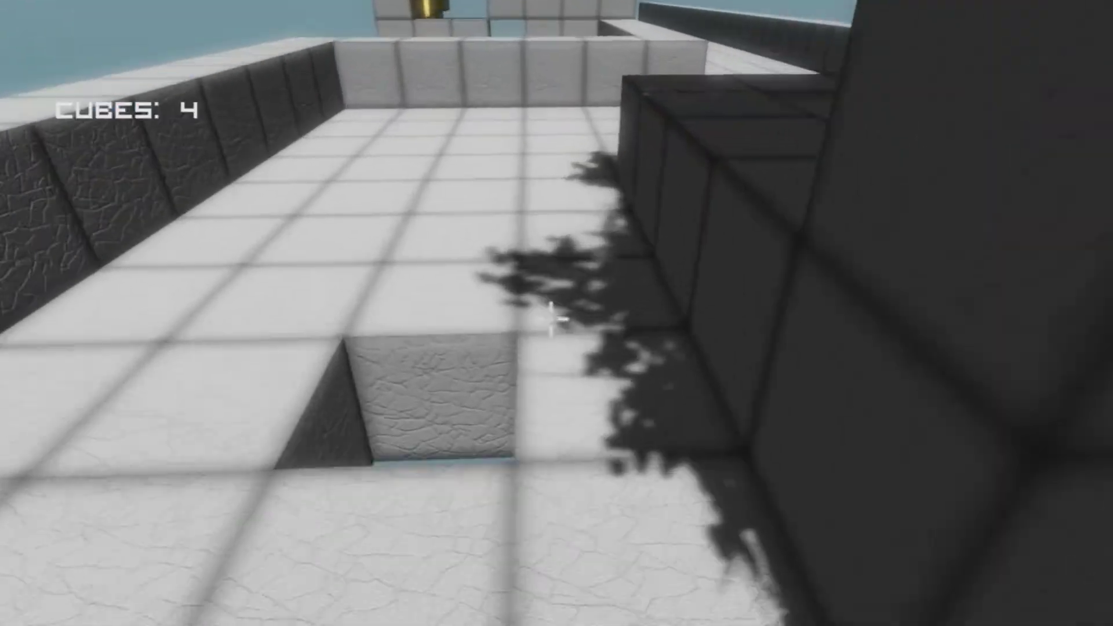
key("w")
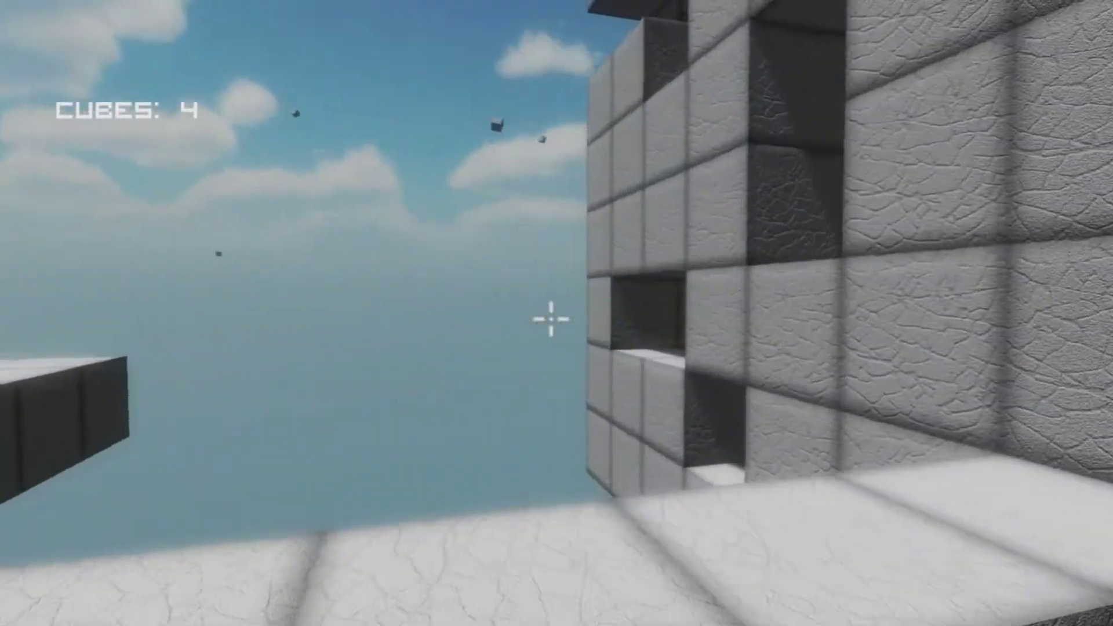
key("w")
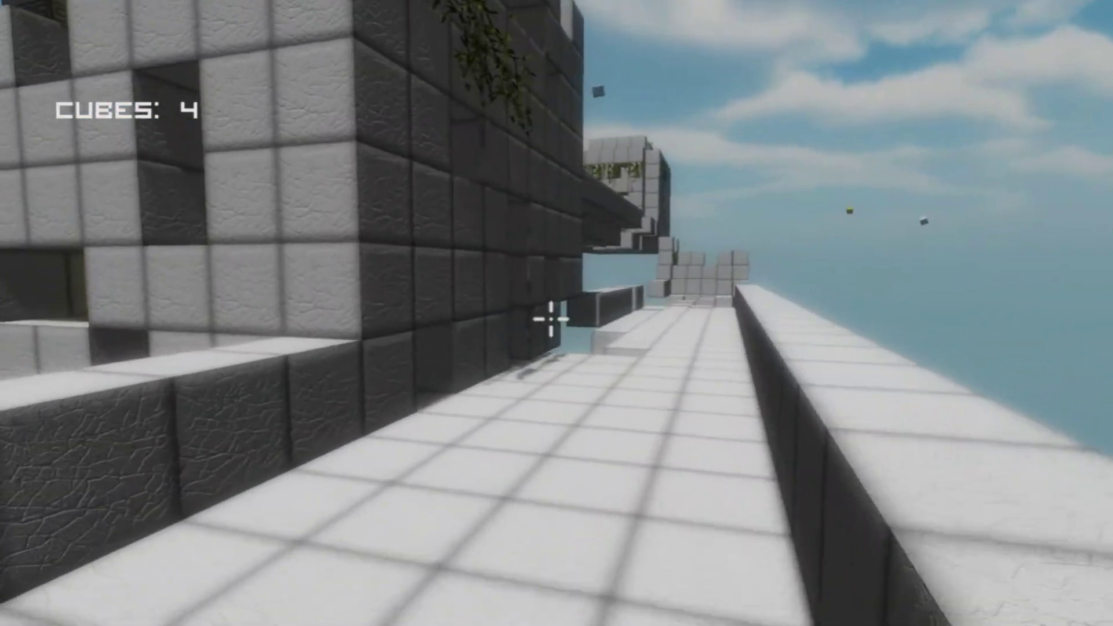
key("w")
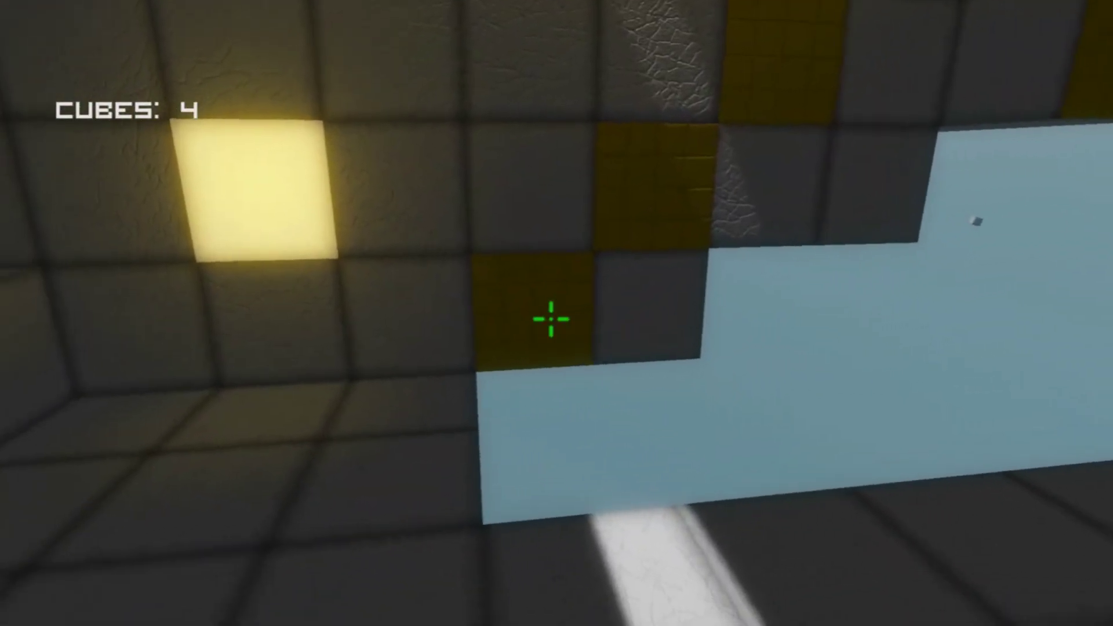
Place a red cube on the wall, then take all the placed cubes back.
left_click(550, 319)
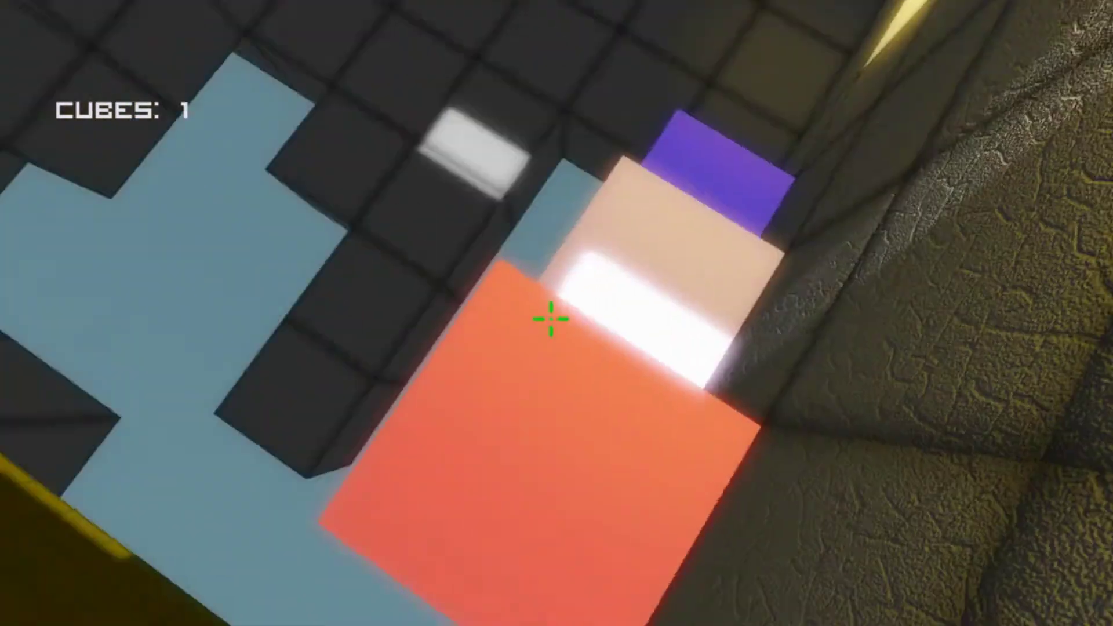
right_click(550, 319)
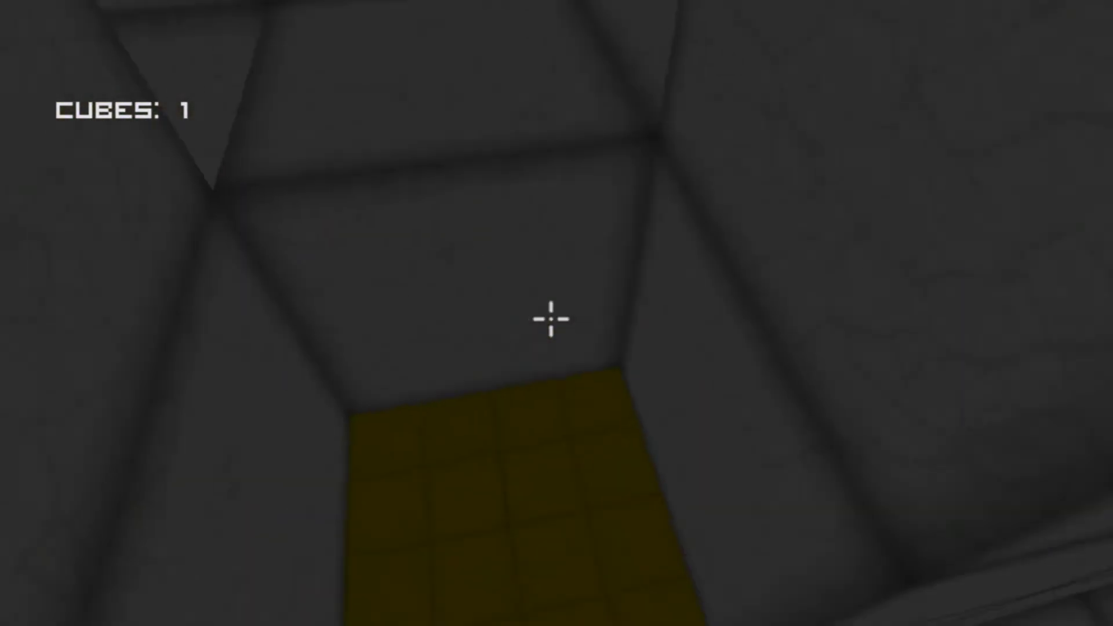
right_click(551, 319)
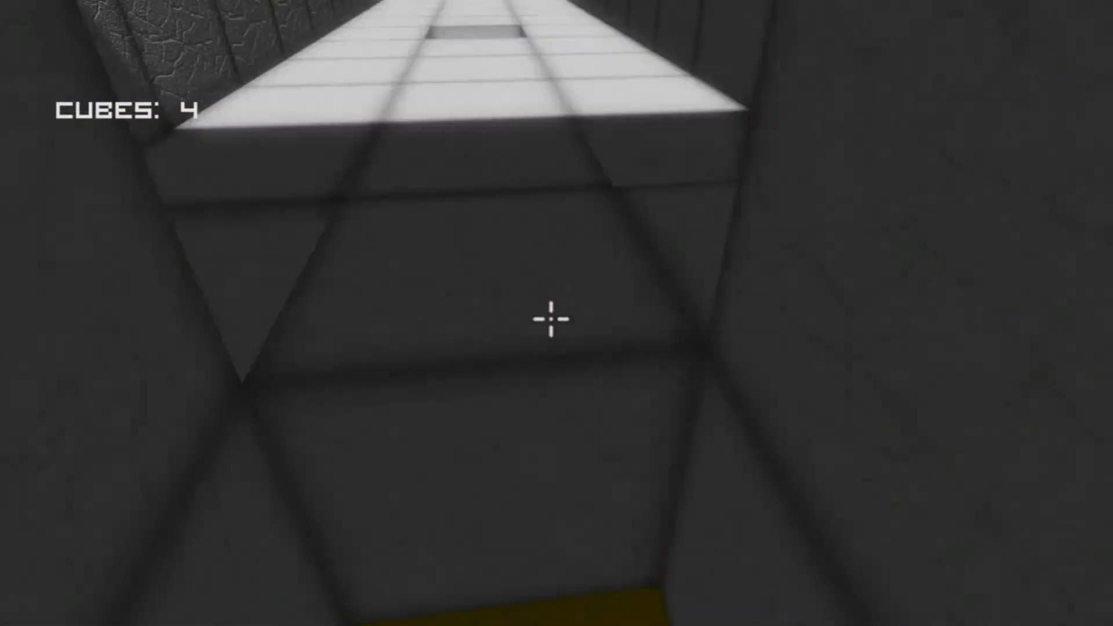
Walk down the corridor past the near floating cubes toward the grey tower.
key("w")
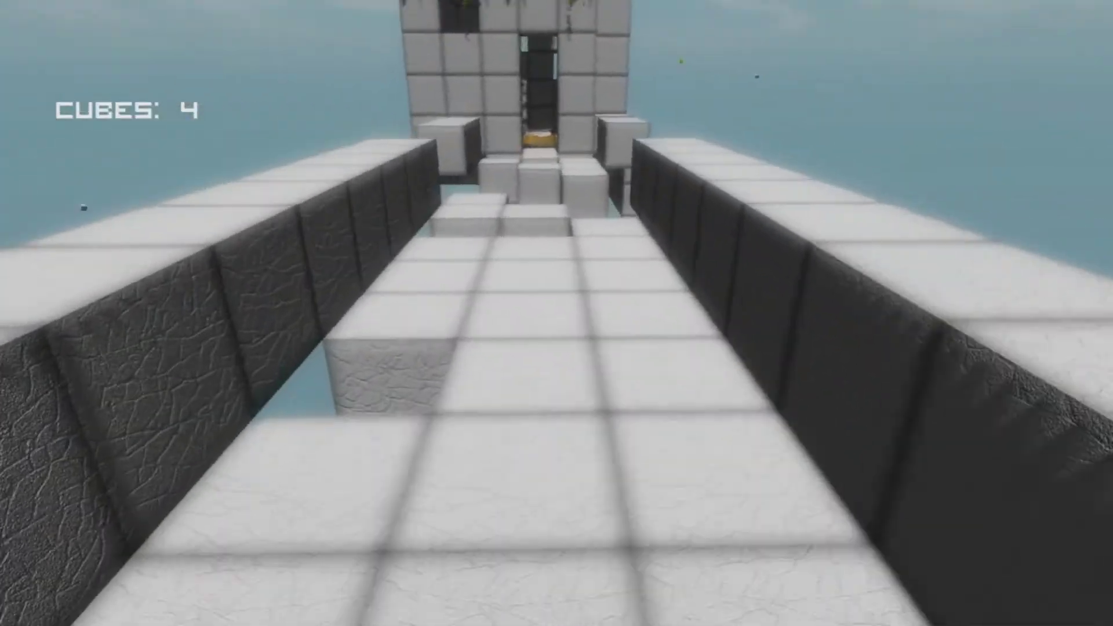
key("w")
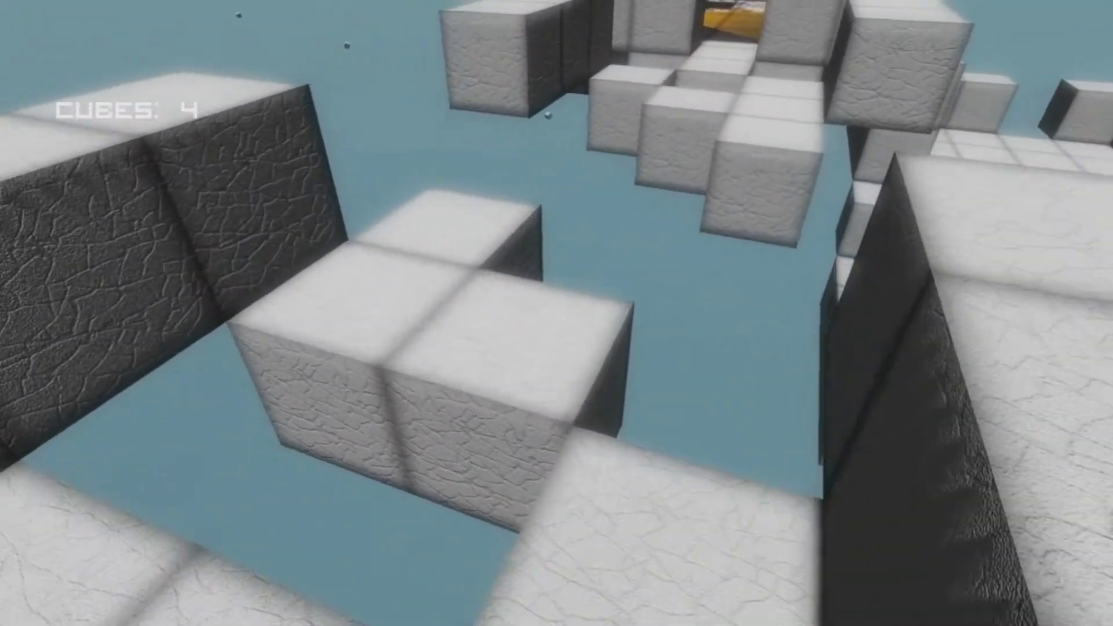
key("w")
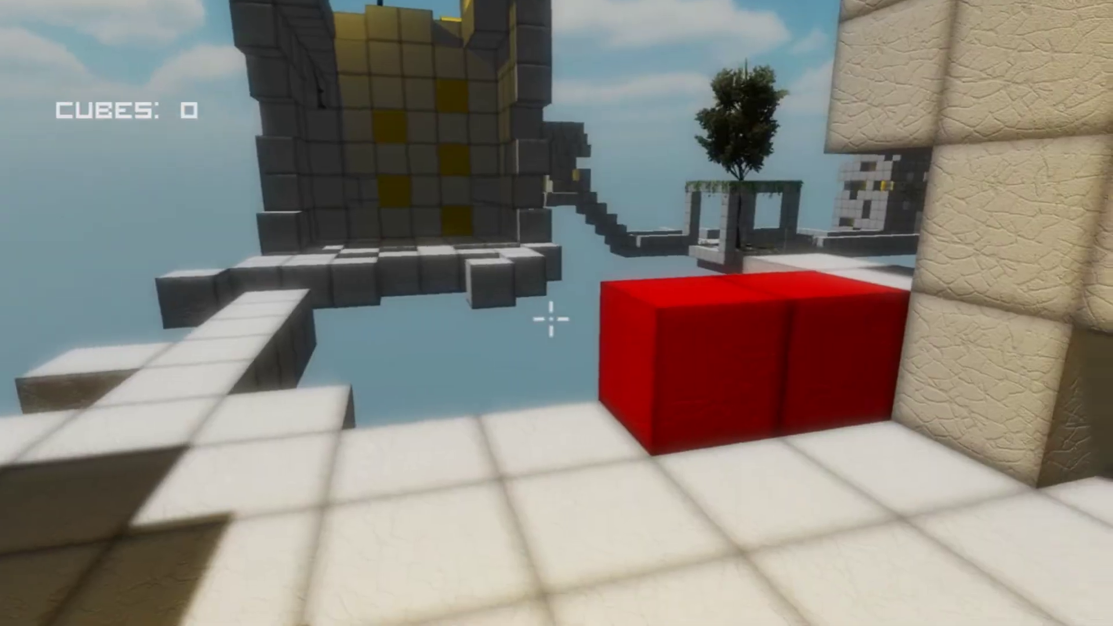
Collect two cubes in the tan-tiled area and cross the grey tower room to its outer ledge.
left_click(550, 320)
left_click(551, 320)
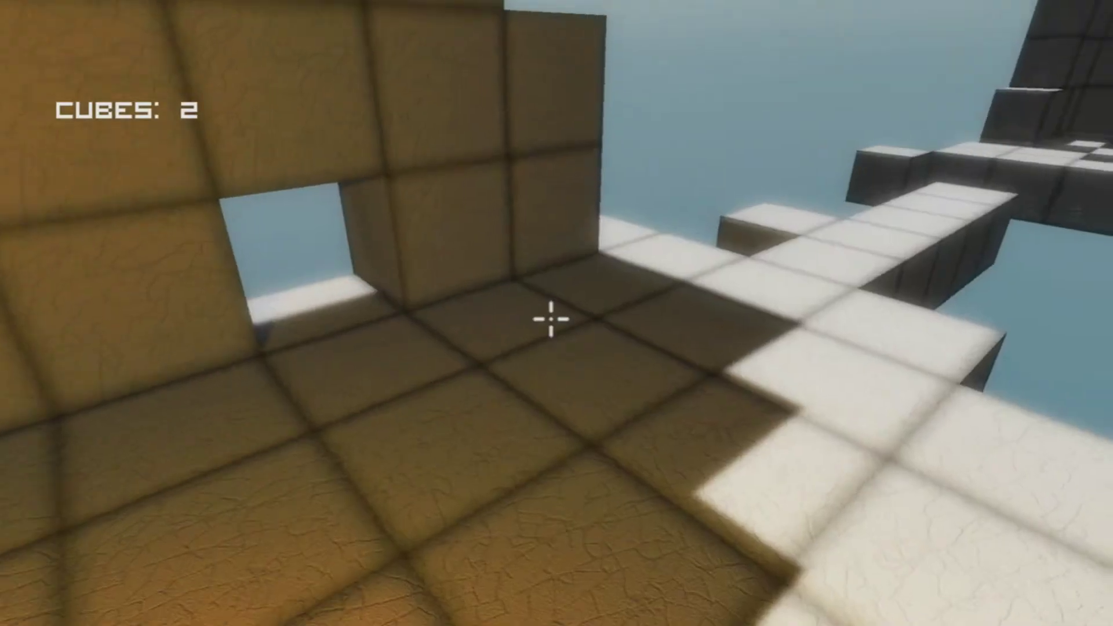
key("w")
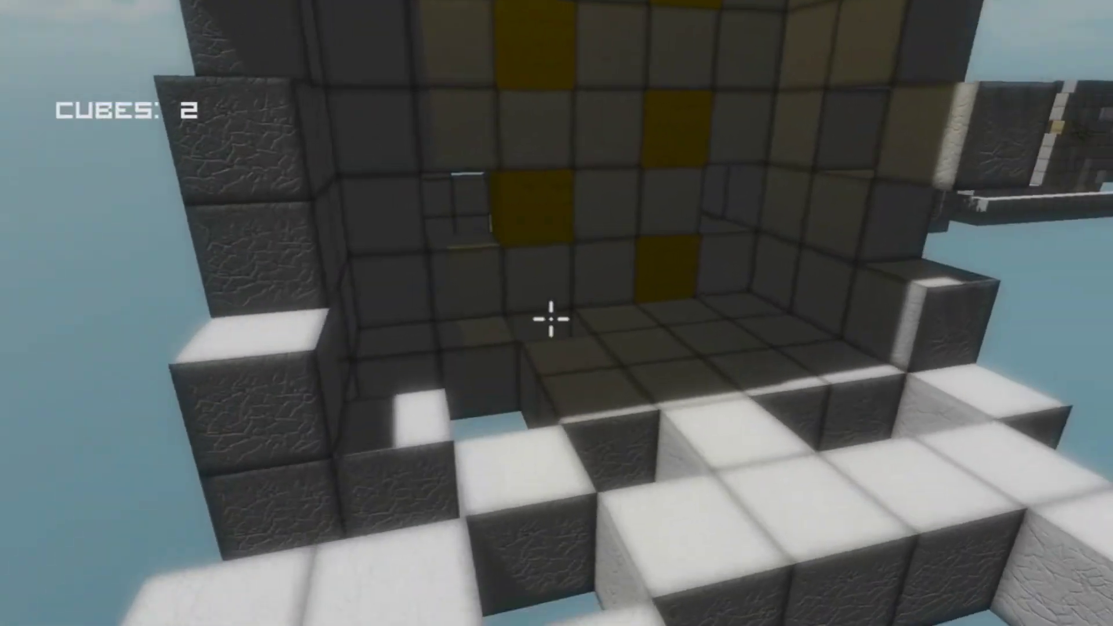
key("w")
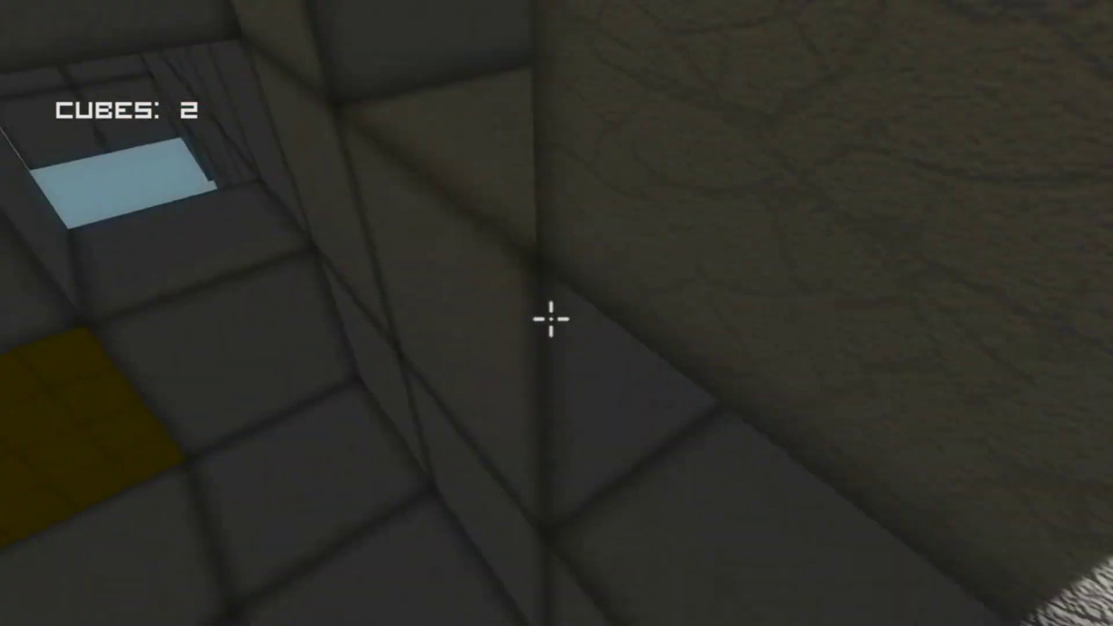
Set green and pink cubes as steps on the tower wall, repositioning the green one.
left_click(551, 320)
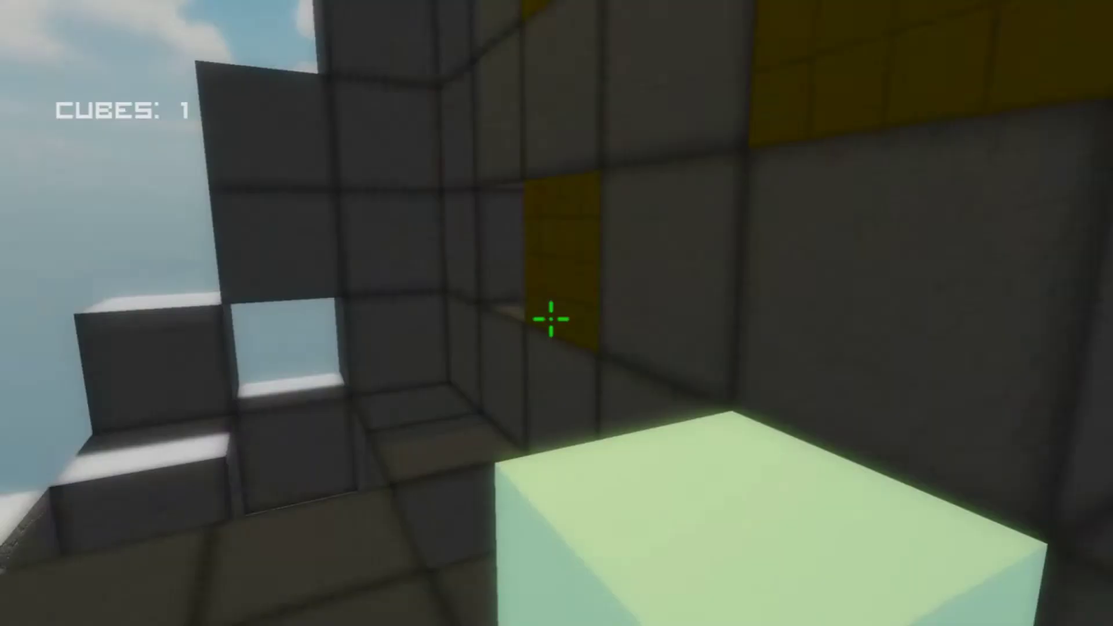
left_click(551, 321)
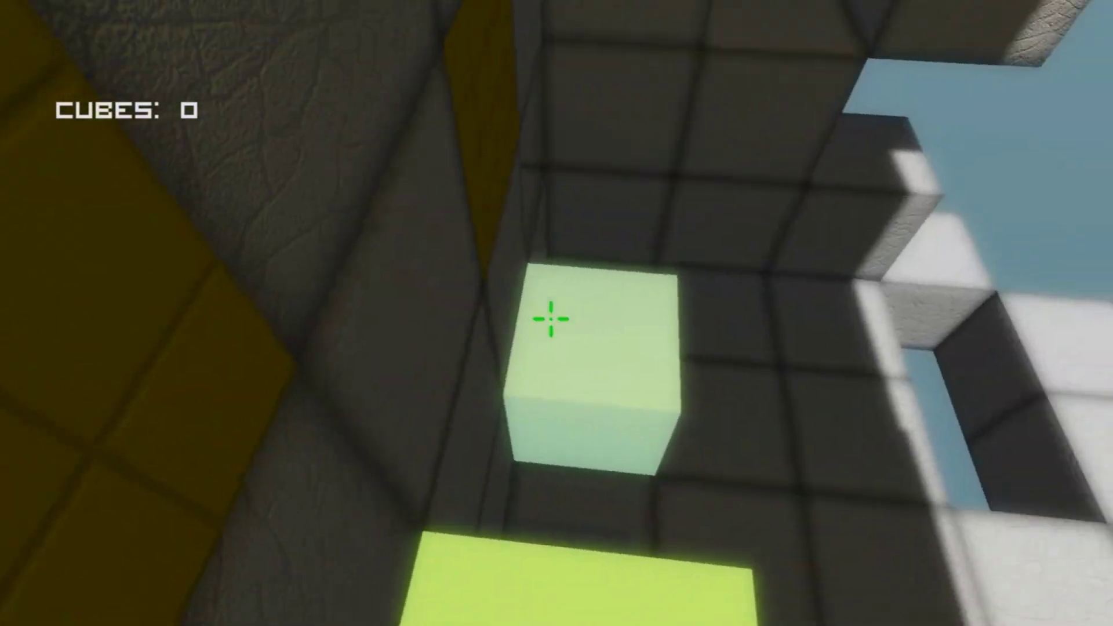
right_click(550, 320)
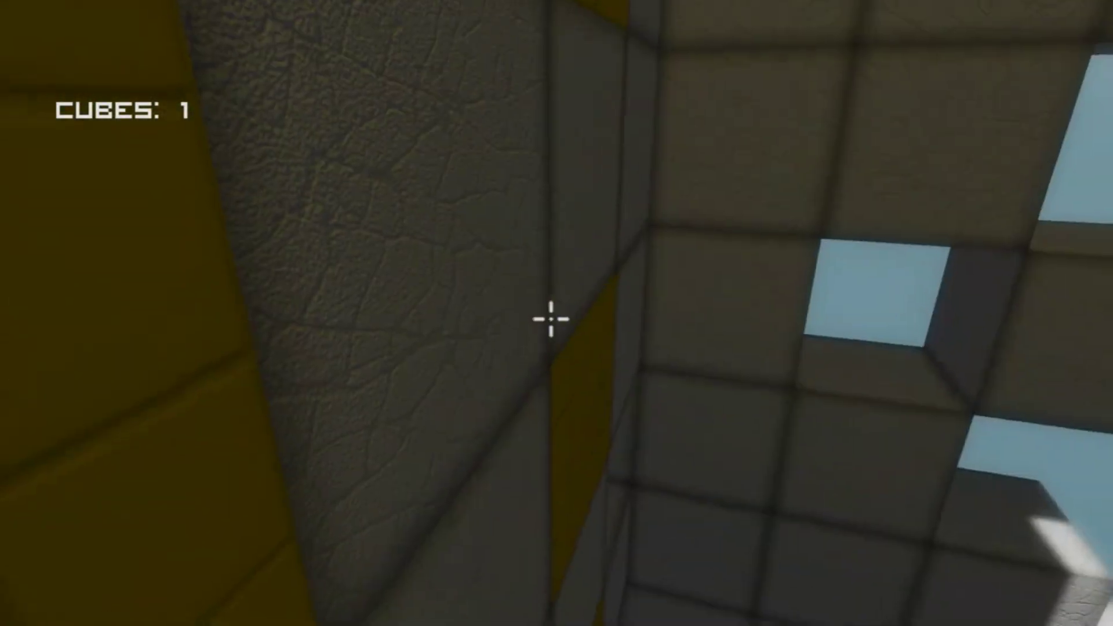
left_click(551, 321)
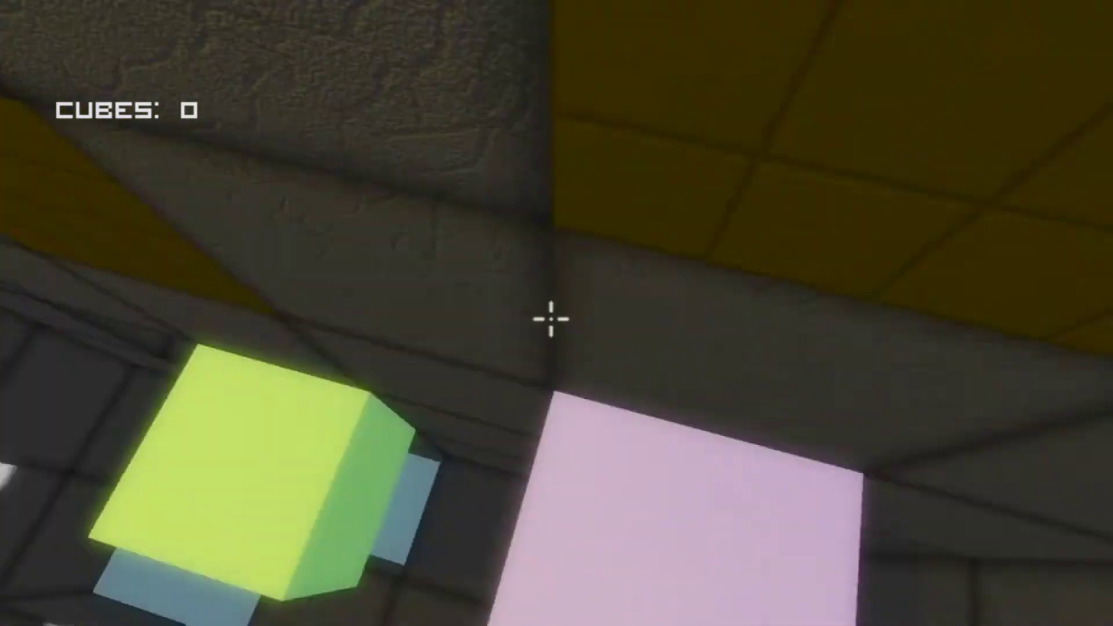
right_click(551, 320)
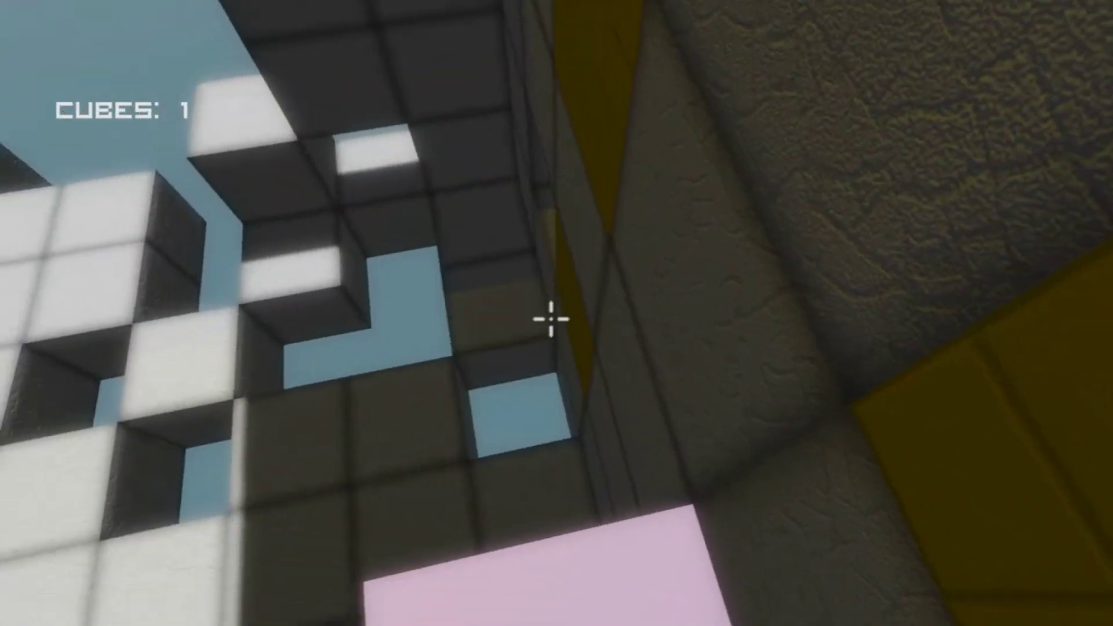
left_click(550, 320)
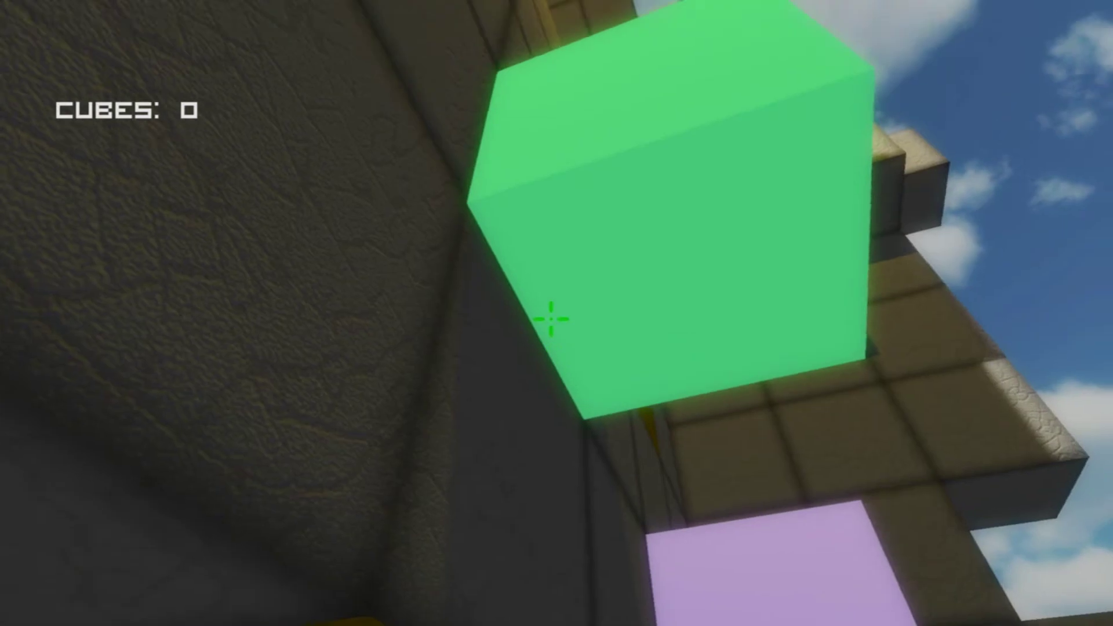
Retrieve the green cube from the pit and walk the white path onto the cube platform.
left_click(552, 321)
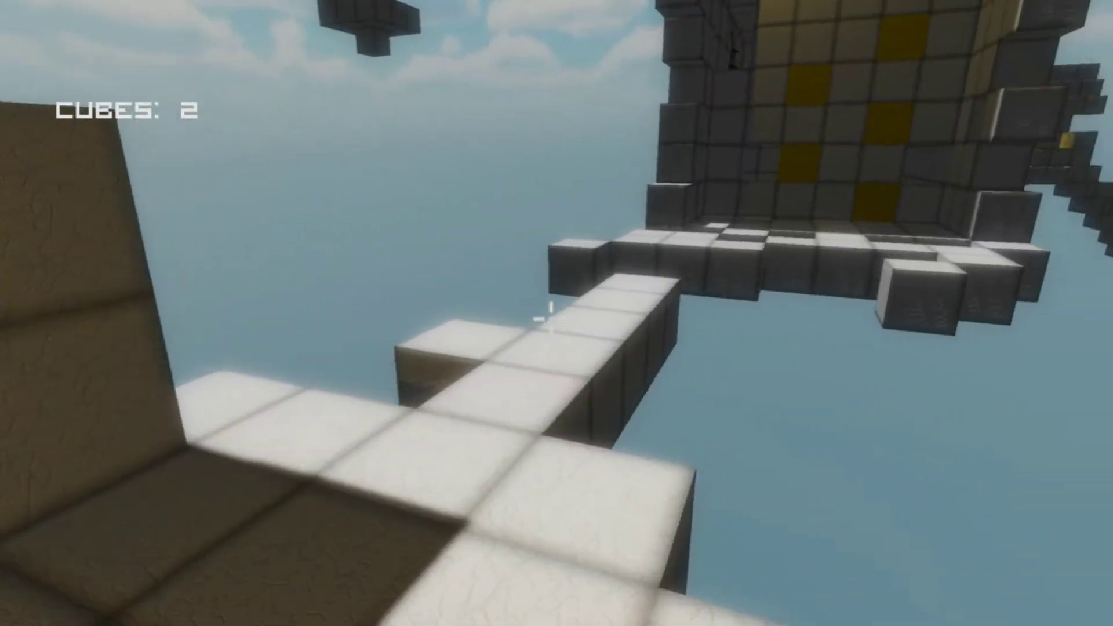
key("w")
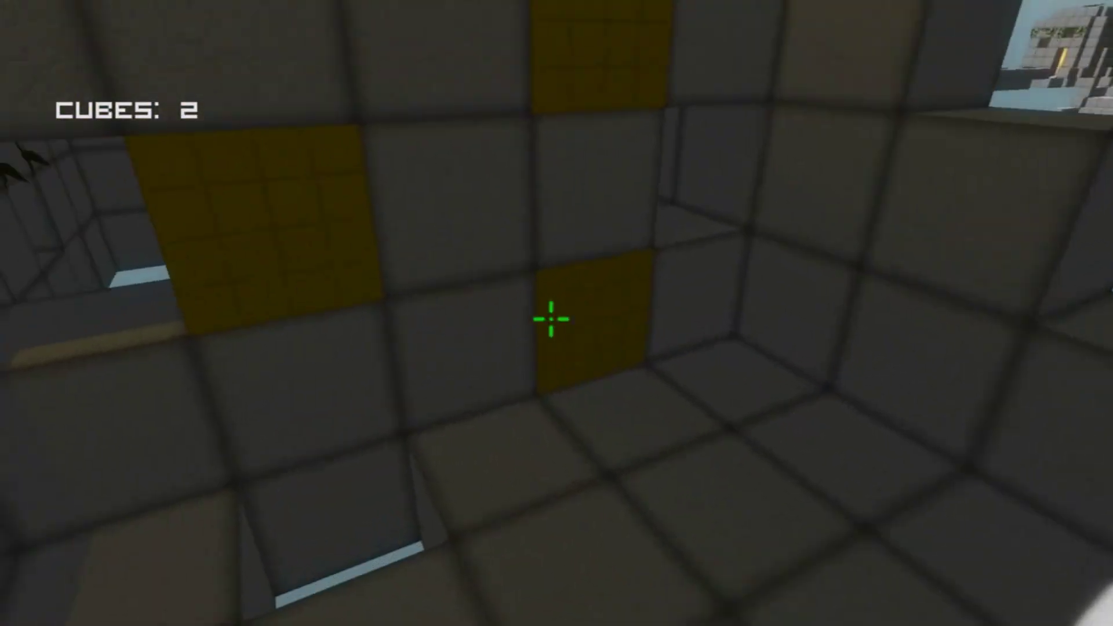
Place green and yellow-green cubes as climbing steps inside the room, taking back the pink one.
left_click(551, 320)
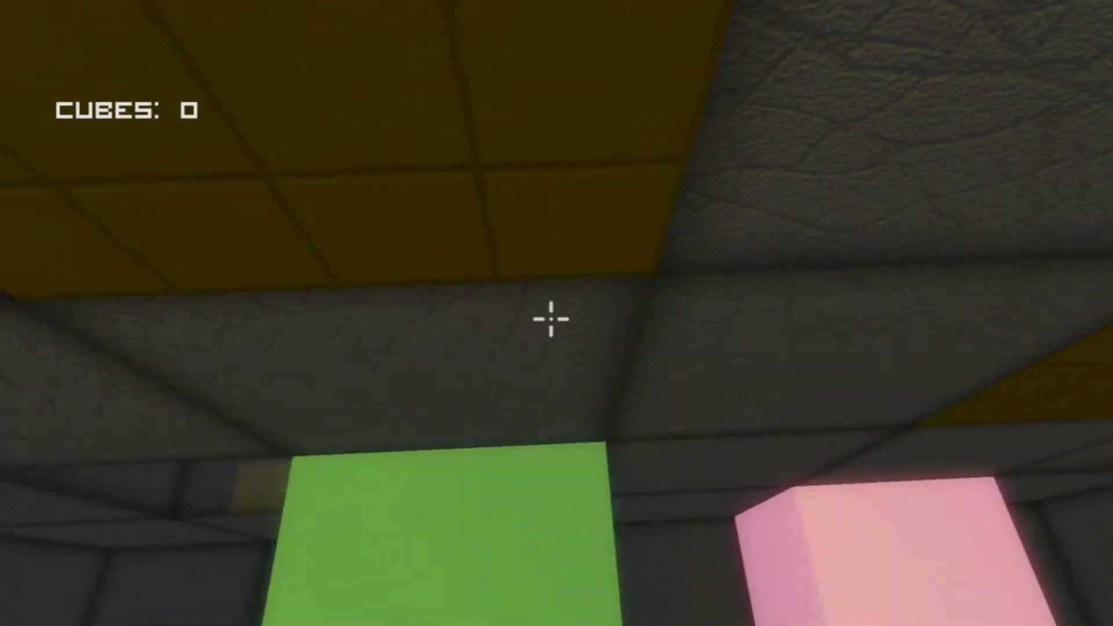
left_click(550, 320)
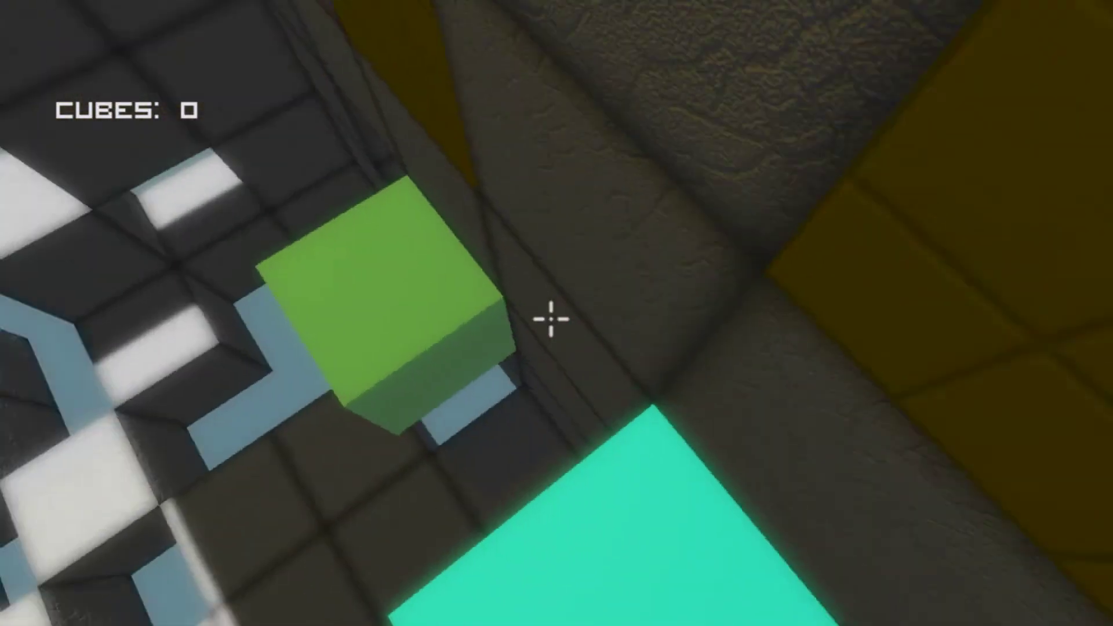
left_click(551, 321)
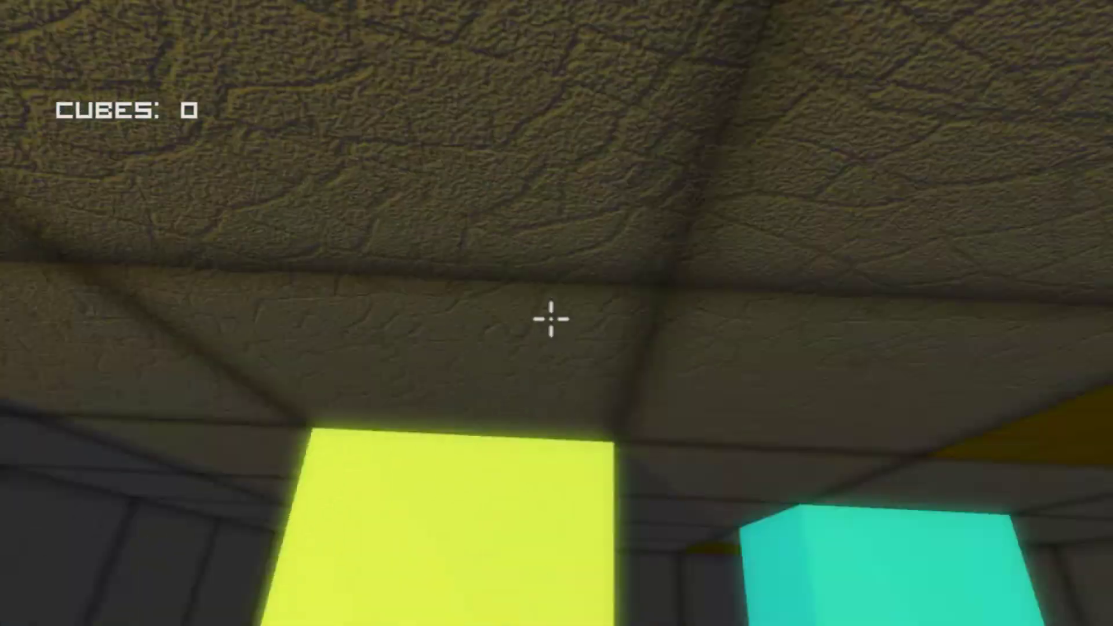
left_click(550, 320)
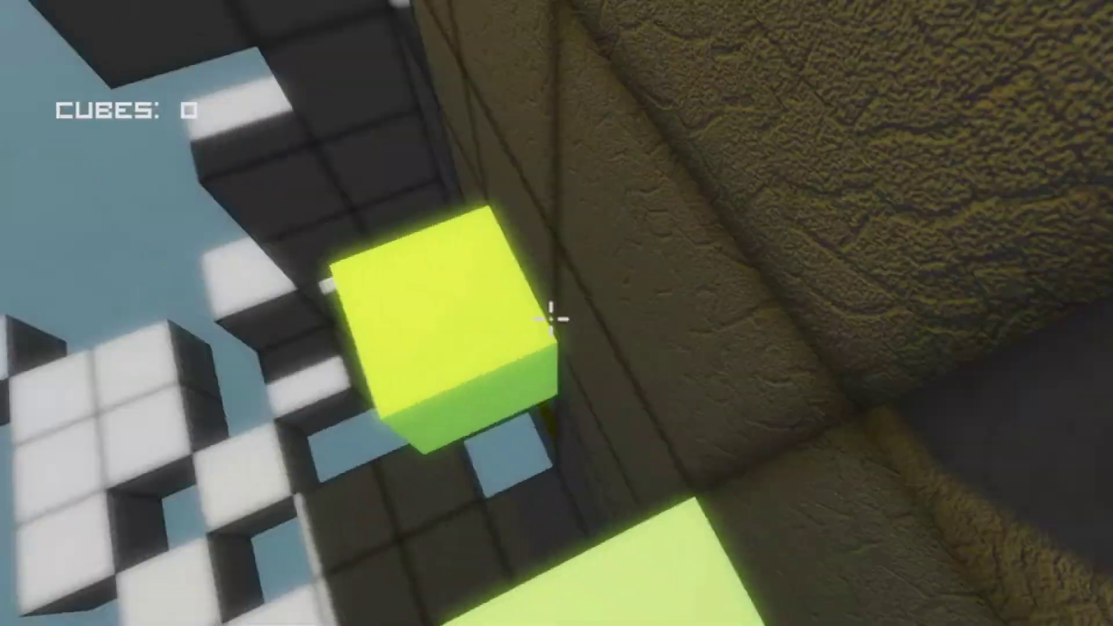
Pick up the green cube and collect the remaining placed cubes below.
left_click(550, 321)
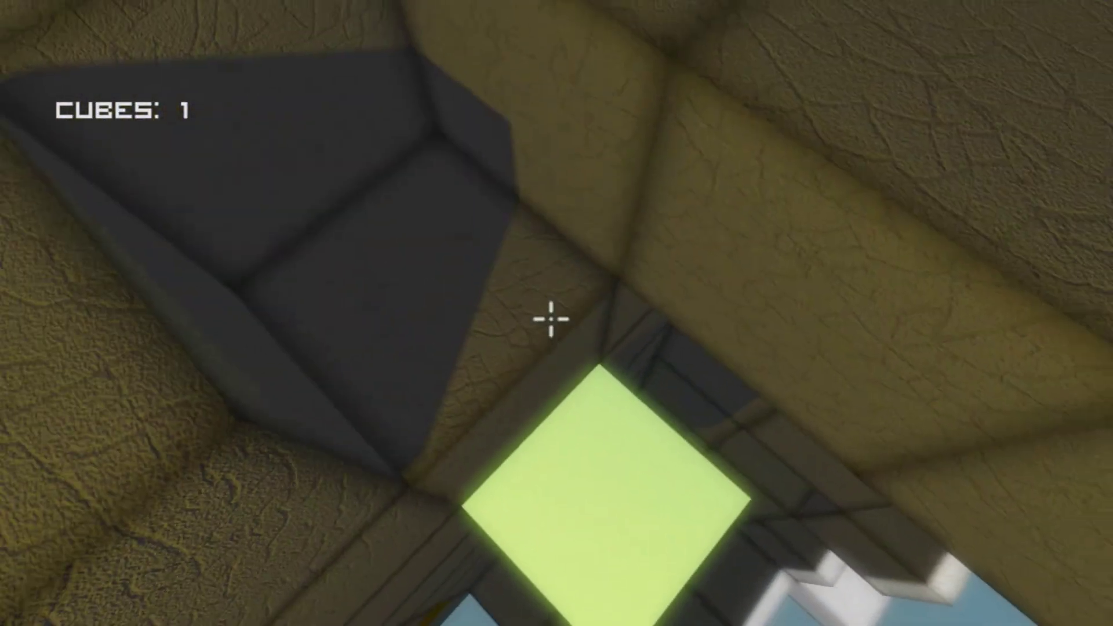
left_click(551, 320)
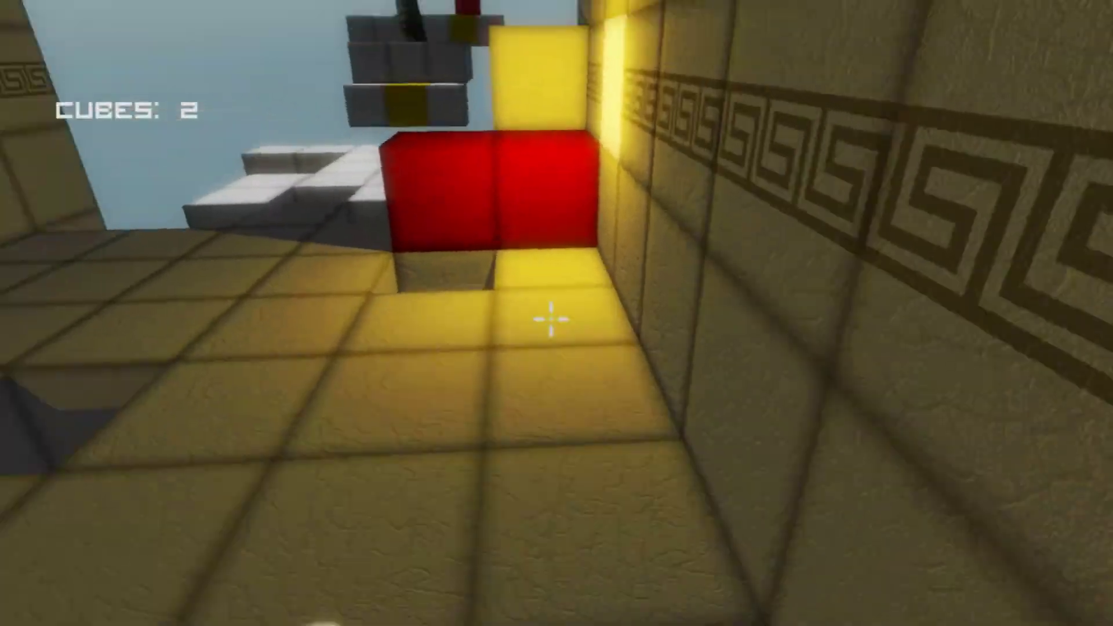
left_click(550, 320)
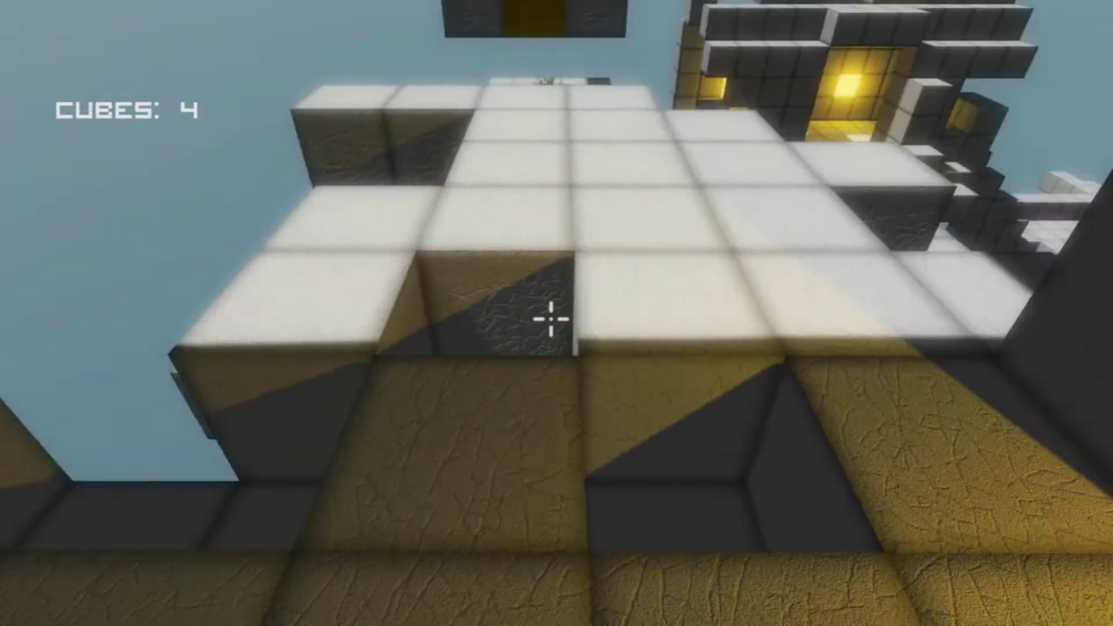